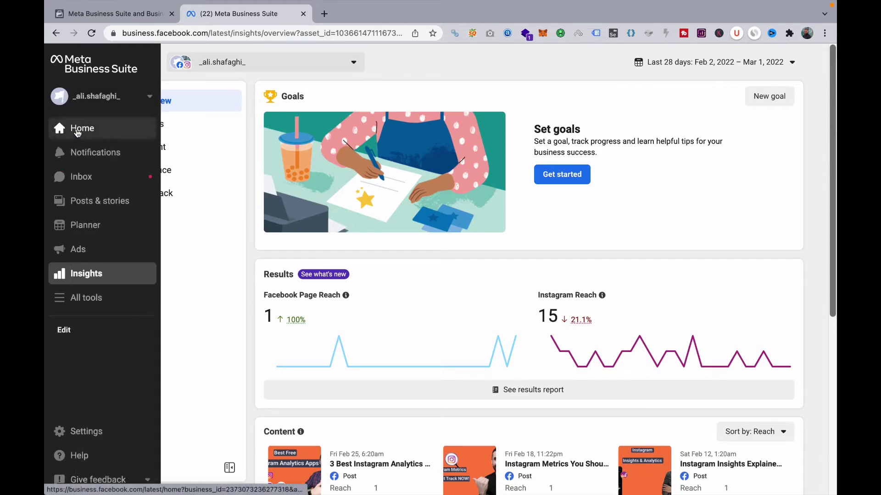
# Go to the Business Suite Home page, glancing at Business Manager and the business account switcher.
pyautogui.click(76, 128)
pyautogui.click(137, 14)
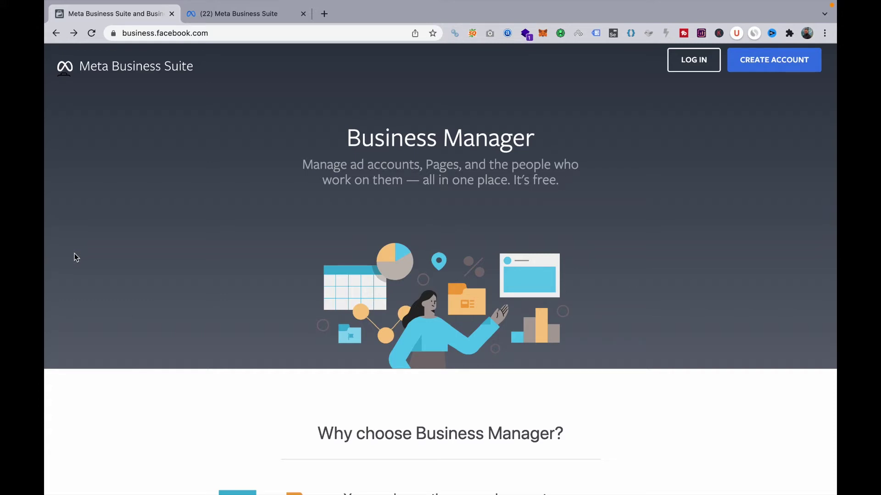
pyautogui.click(229, 14)
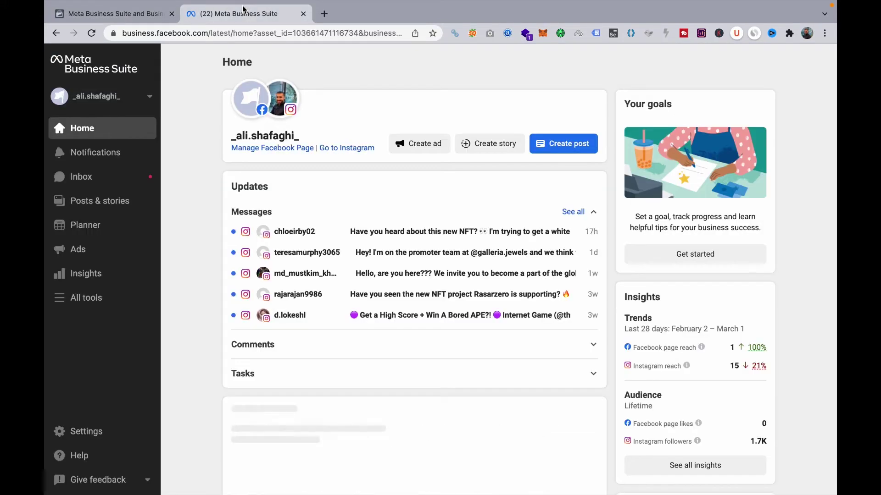
pyautogui.click(150, 98)
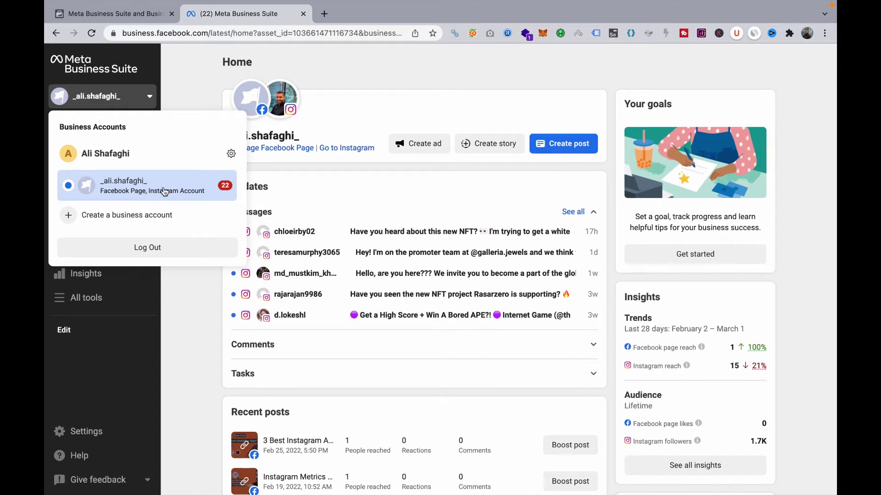
pyautogui.click(204, 78)
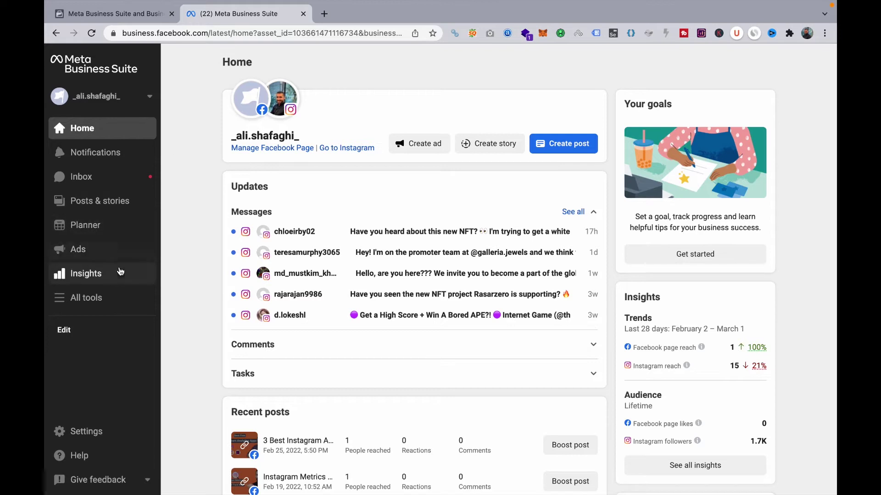
# Open the Insights overview, deferring the welcome message, and check the covered accounts and date range.
pyautogui.click(115, 274)
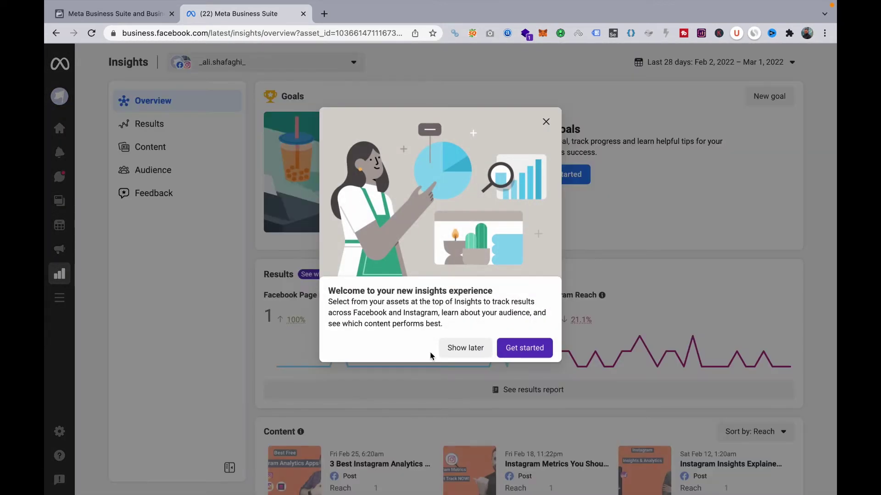
pyautogui.click(460, 349)
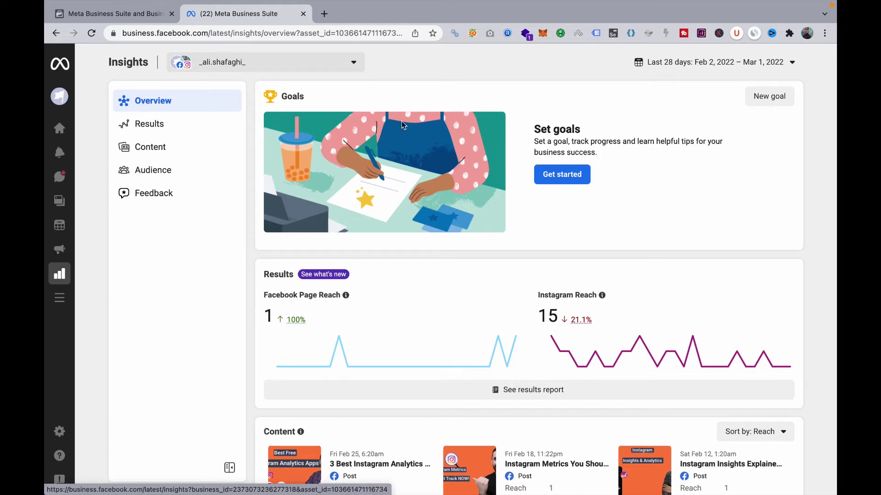
pyautogui.click(354, 63)
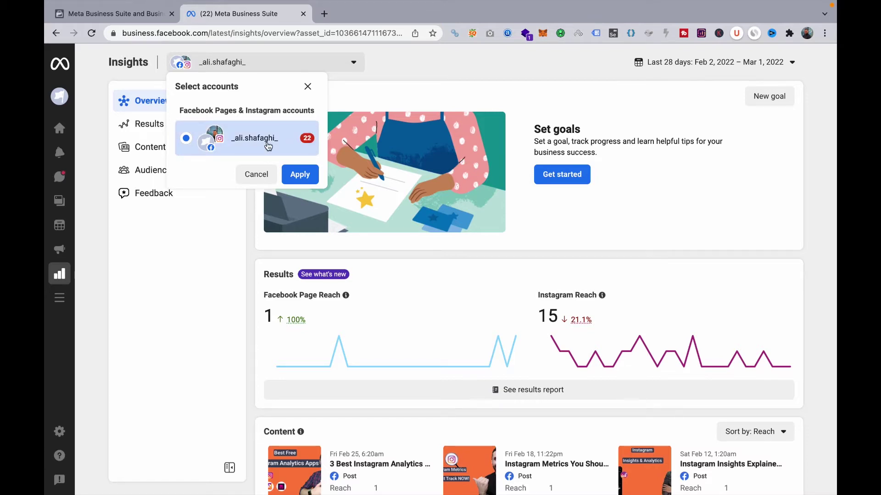
pyautogui.click(256, 174)
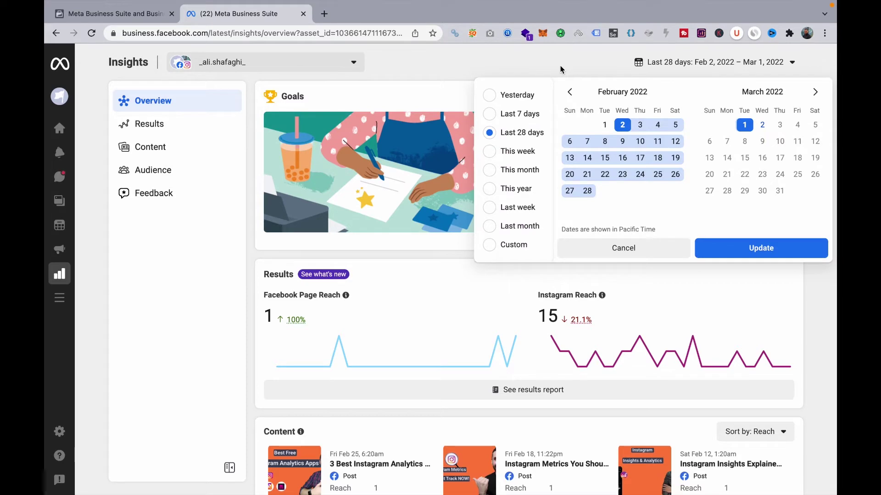
pyautogui.click(584, 61)
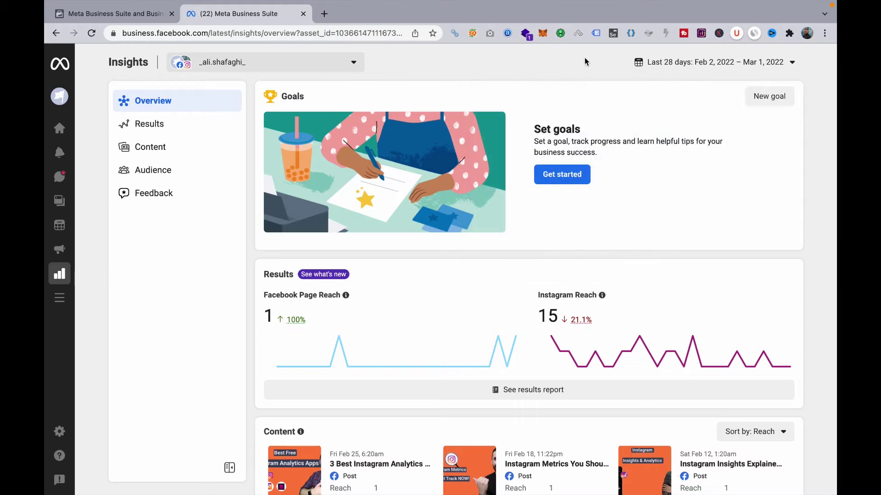
pyautogui.scroll(-1, 596, 170)
pyautogui.scroll(-1, 596, 170)
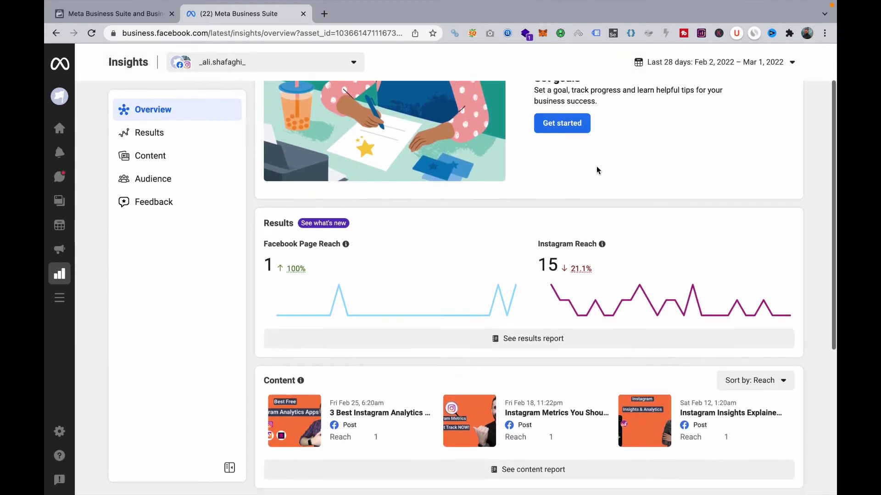
pyautogui.scroll(-2, 596, 170)
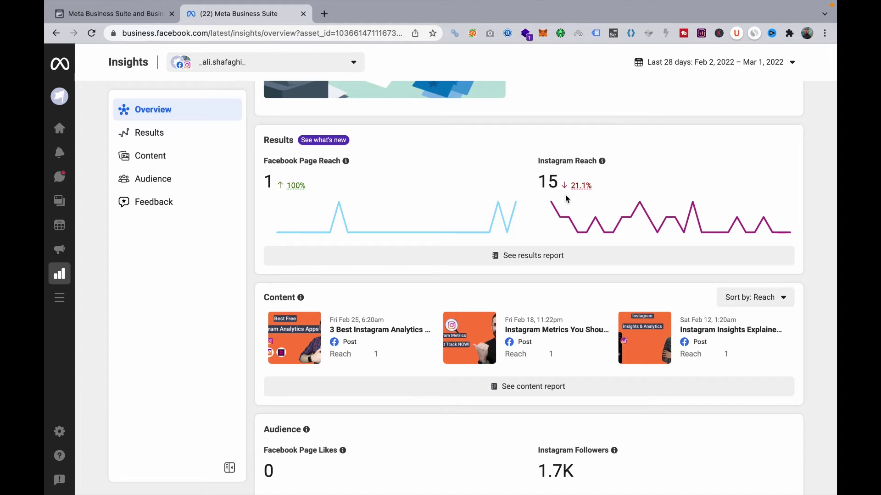
pyautogui.scroll(-2, 565, 198)
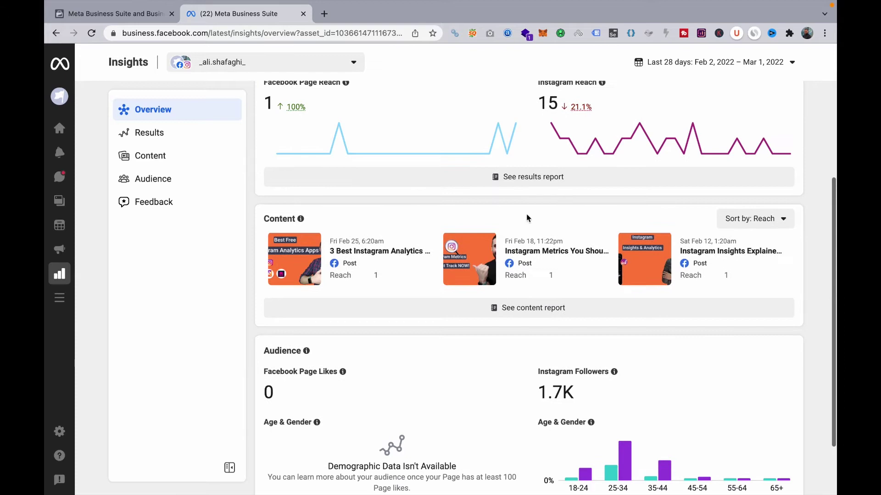
pyautogui.scroll(-1, 774, 276)
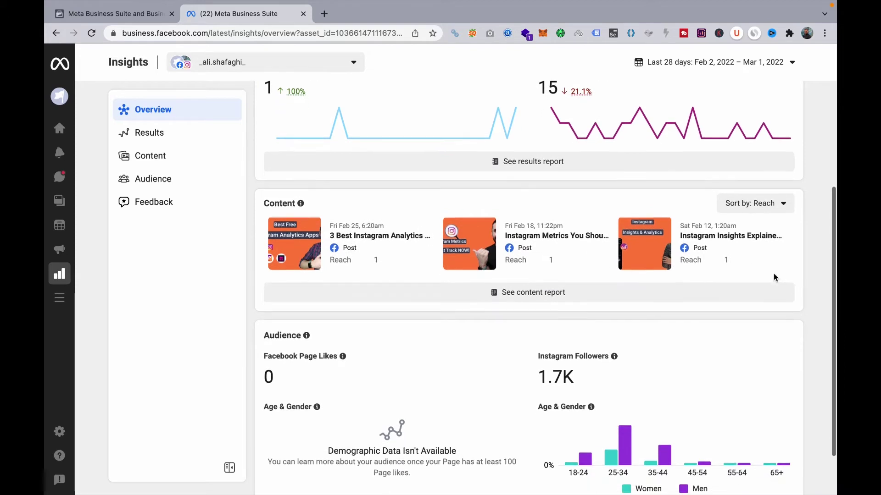
# Review the top-content sort options, keeping Sort by Reach.
pyautogui.click(788, 192)
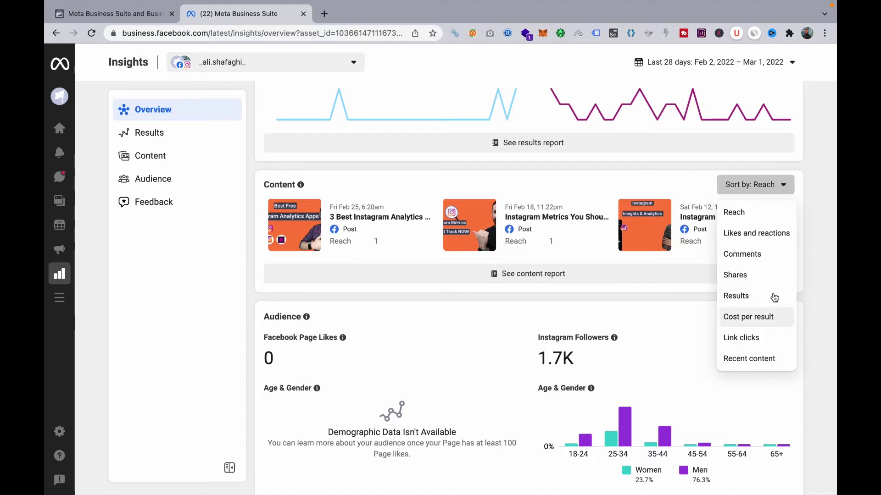
pyautogui.click(827, 246)
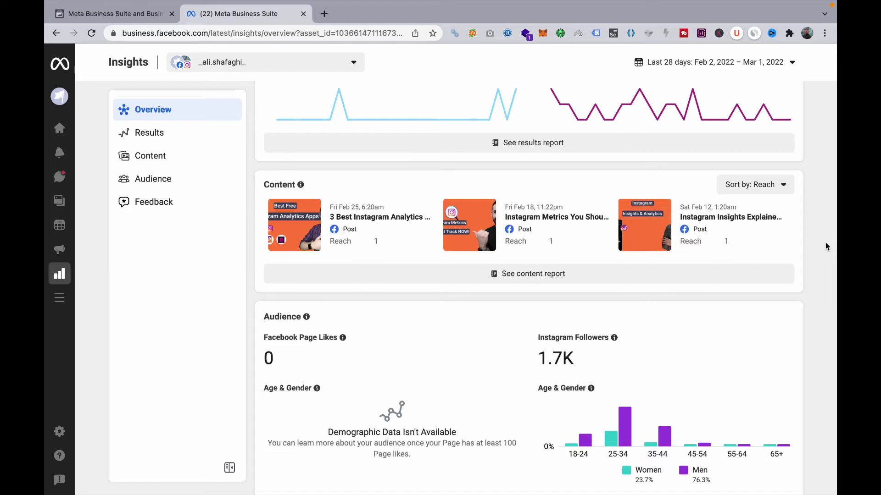
pyautogui.scroll(-1, 827, 247)
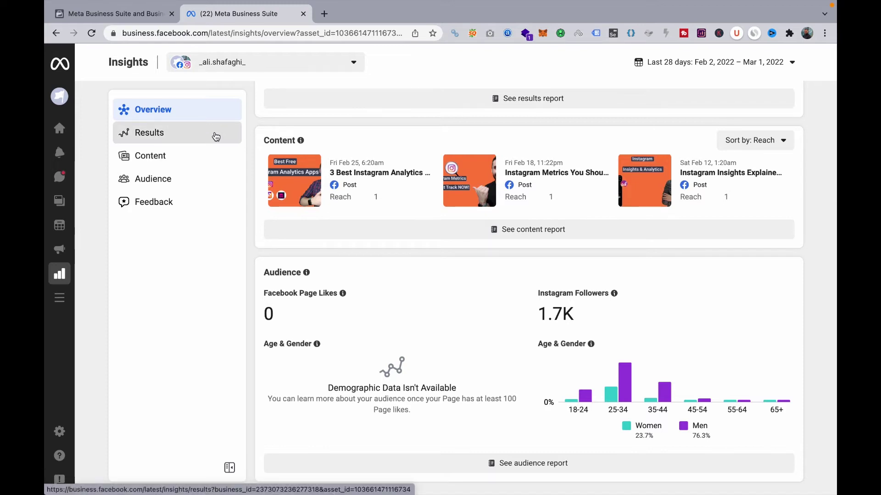
# Open the Results insights and export Page and profile visits as a CSV file.
pyautogui.click(215, 136)
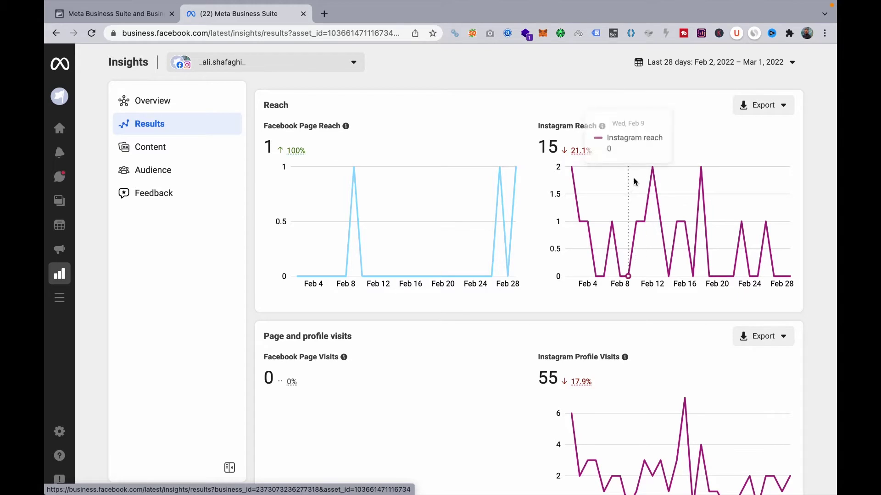
pyautogui.scroll(-3, 631, 190)
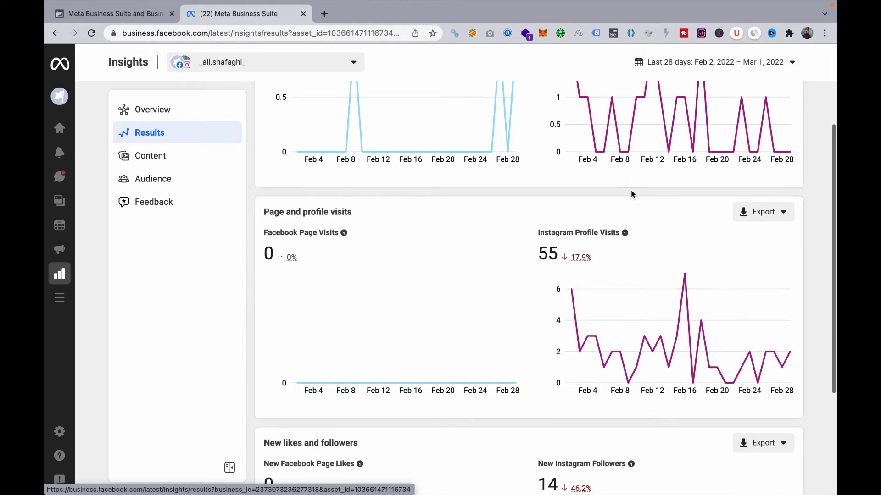
pyautogui.scroll(-1, 631, 187)
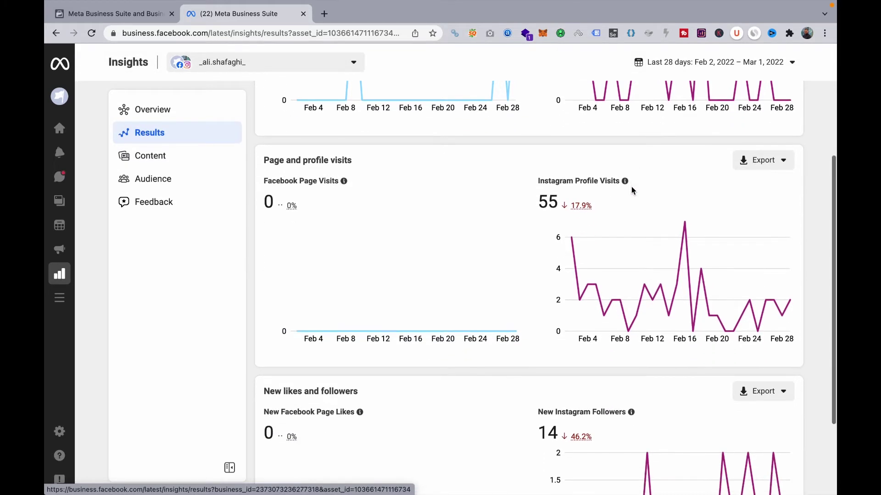
pyautogui.scroll(-2, 631, 186)
pyautogui.scroll(-1, 631, 189)
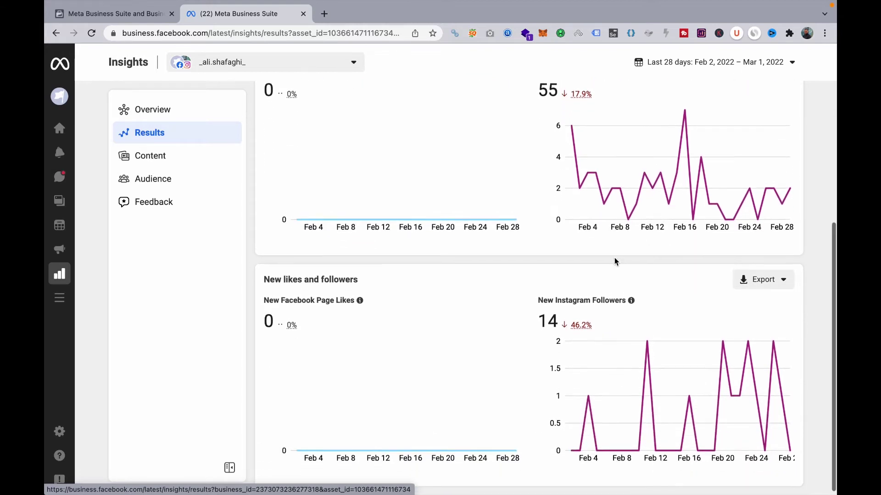
pyautogui.scroll(2, 615, 261)
pyautogui.scroll(1, 615, 261)
pyautogui.scroll(1, 616, 265)
pyautogui.scroll(1, 615, 265)
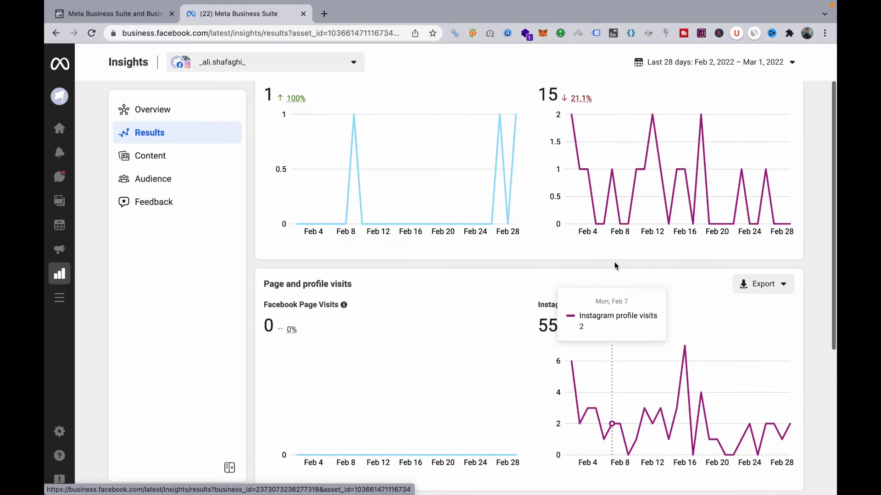
pyautogui.scroll(1, 615, 266)
pyautogui.scroll(-1, 616, 265)
pyautogui.click(764, 293)
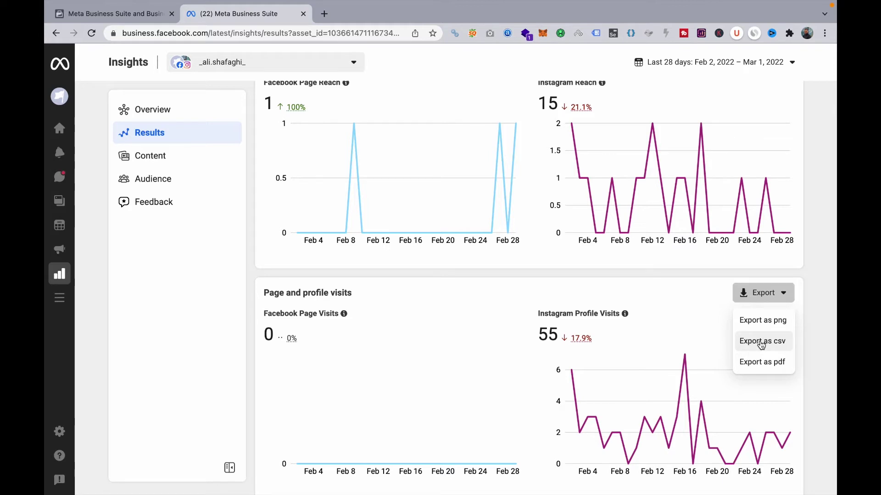
pyautogui.click(761, 341)
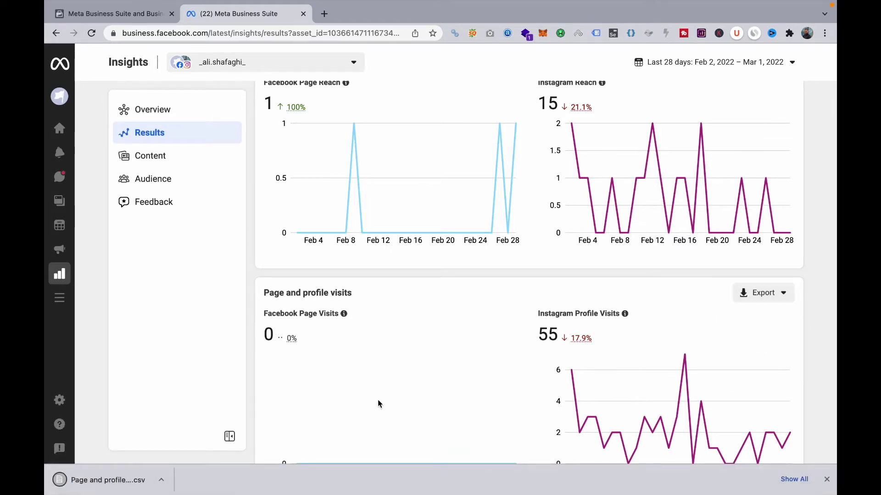
pyautogui.scroll(-1, 292, 414)
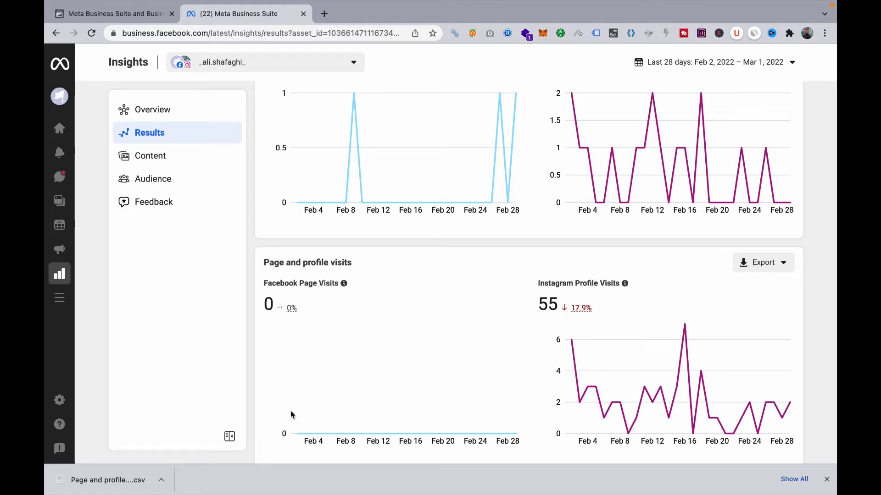
pyautogui.scroll(-1, 234, 409)
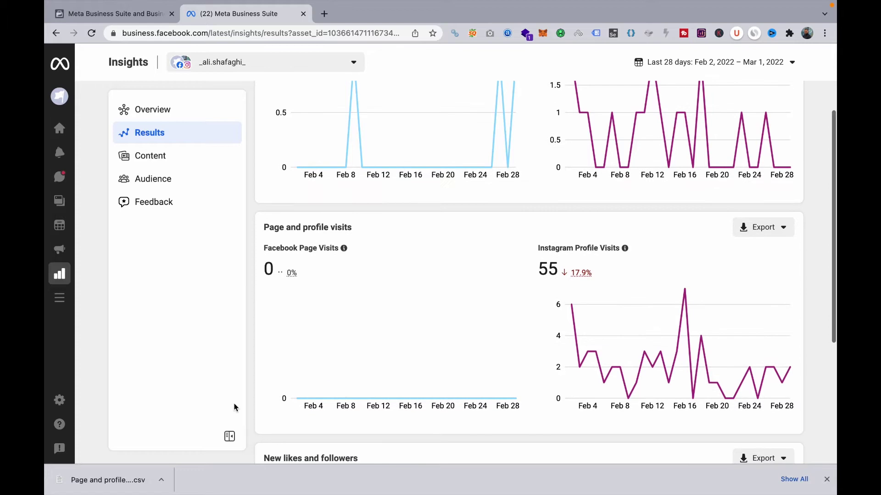
pyautogui.click(125, 473)
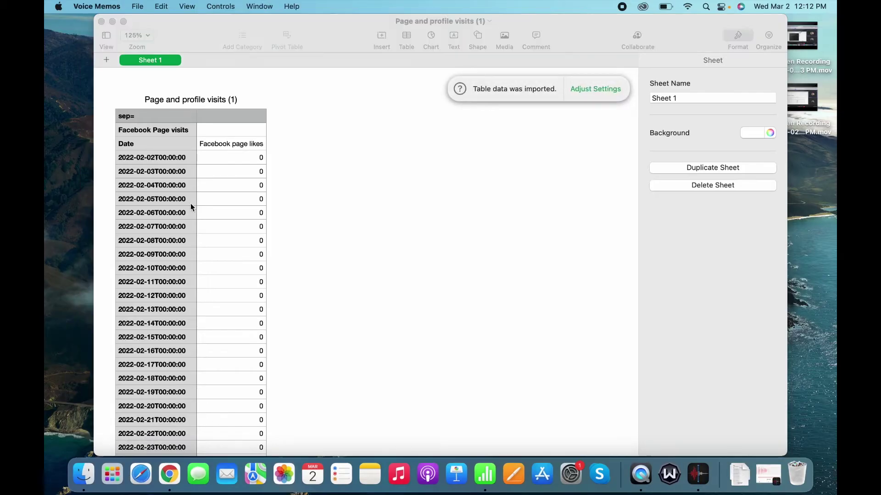
pyautogui.scroll(-1, 191, 204)
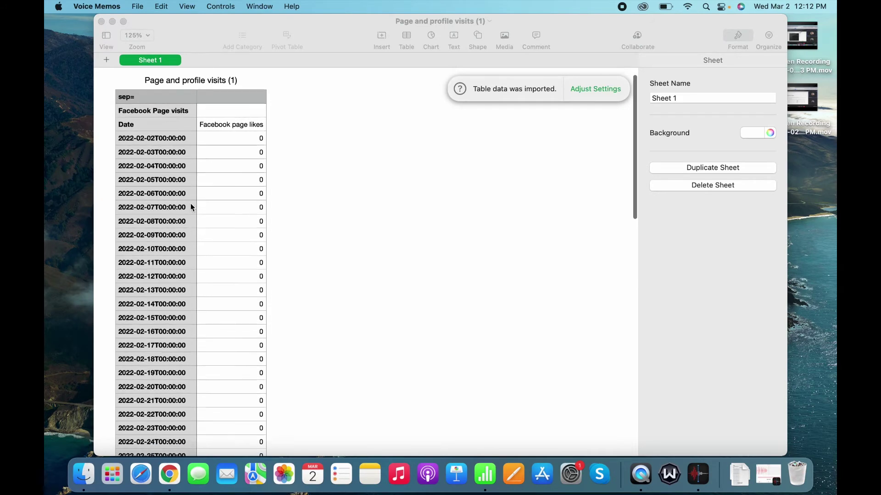
pyautogui.scroll(-1, 190, 204)
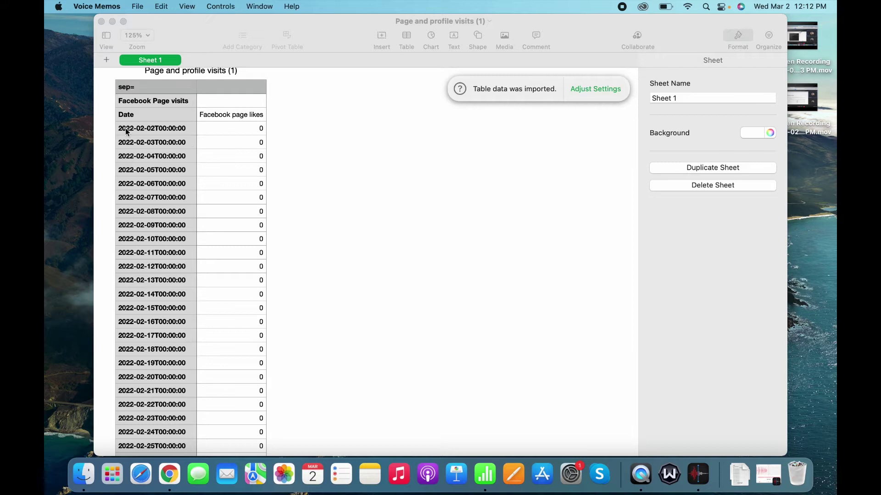
pyautogui.scroll(-5, 164, 236)
pyautogui.scroll(2, 167, 232)
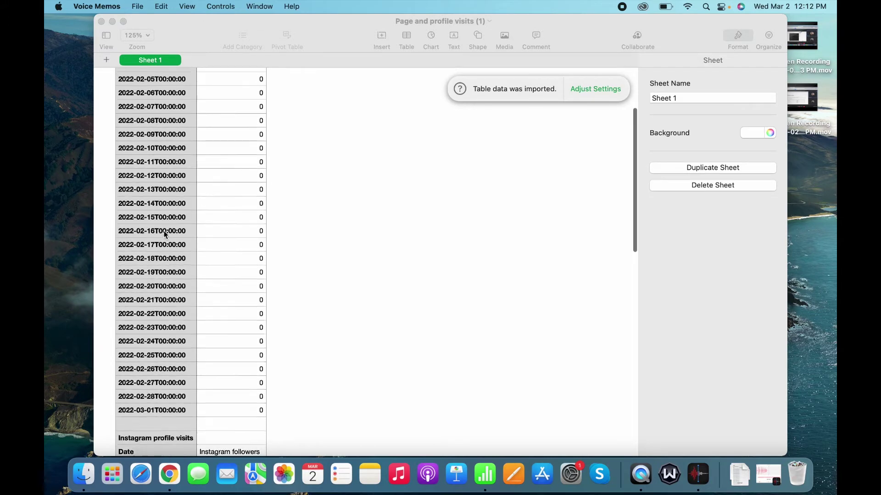
pyautogui.scroll(5, 206, 231)
pyautogui.scroll(-1, 245, 254)
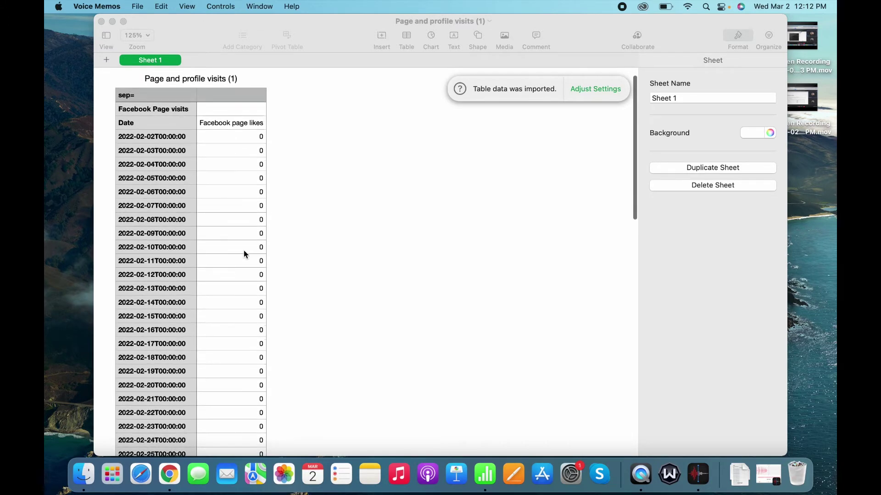
pyautogui.scroll(-2, 244, 253)
pyautogui.scroll(-6, 244, 253)
pyautogui.scroll(-2, 243, 255)
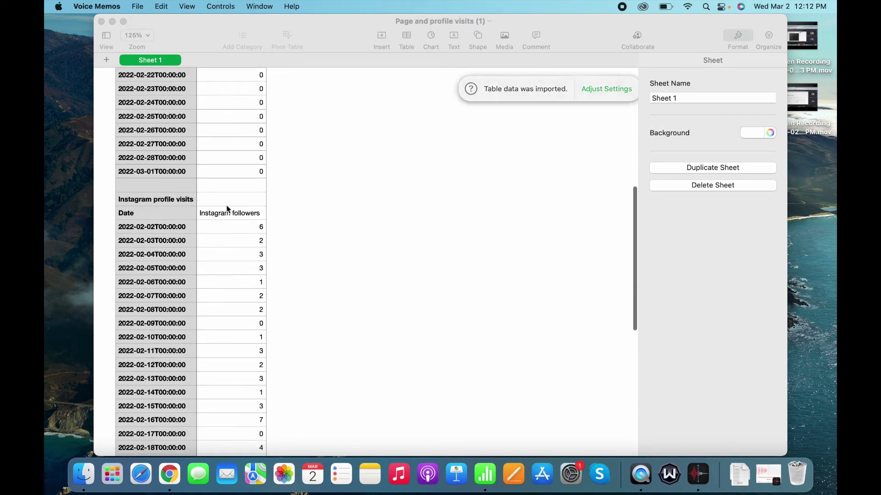
pyautogui.scroll(-2, 234, 278)
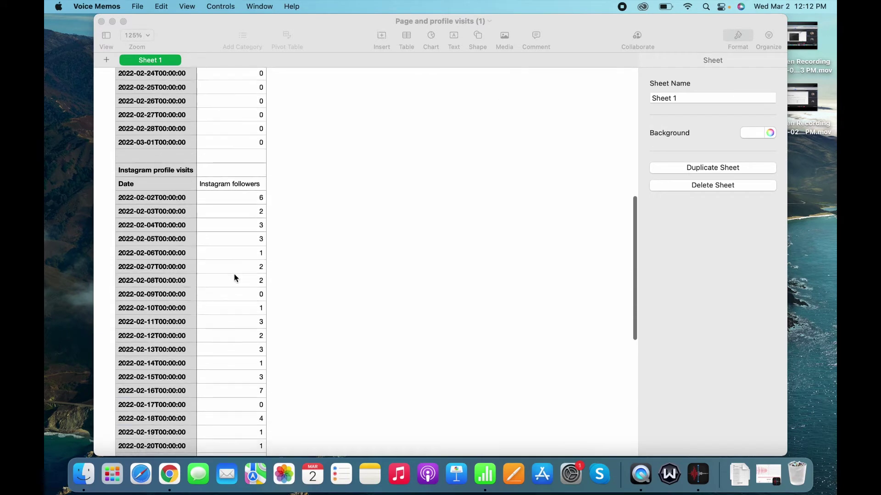
pyautogui.scroll(-3, 215, 305)
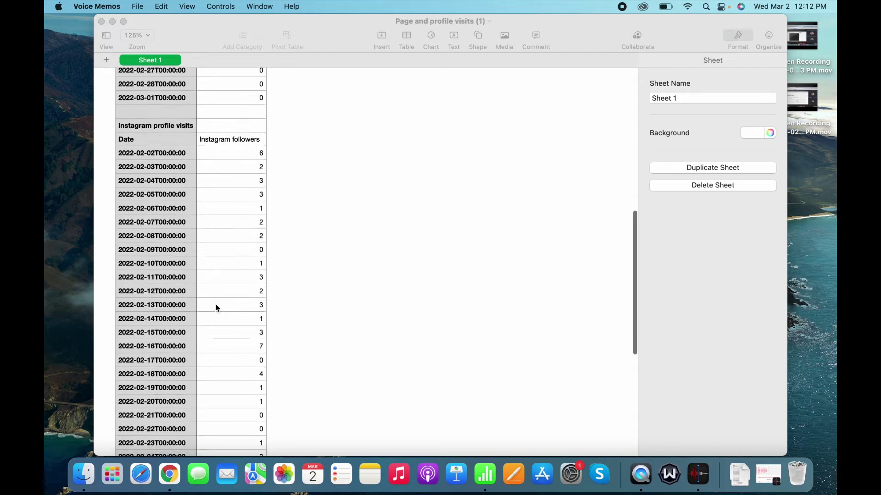
pyautogui.scroll(-2, 215, 305)
pyautogui.scroll(-3, 215, 304)
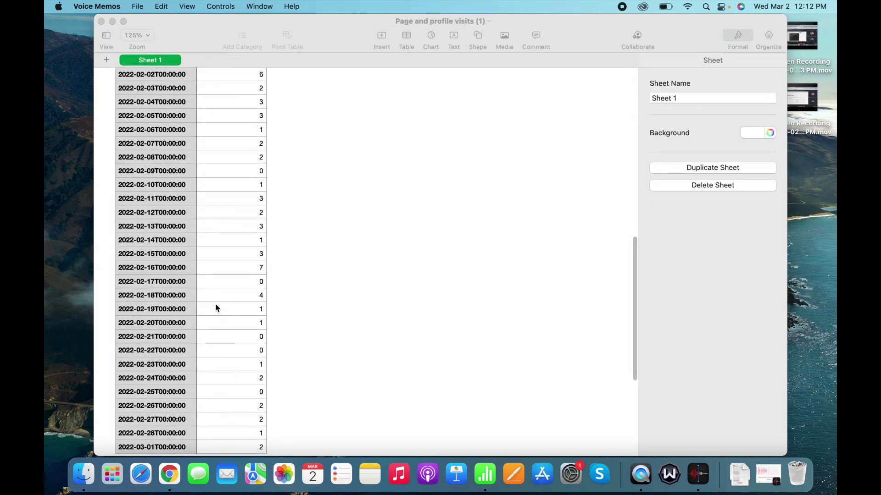
# Open the Content insights page and check the Ads, Posts and Stories content-type filter.
pyautogui.click(172, 479)
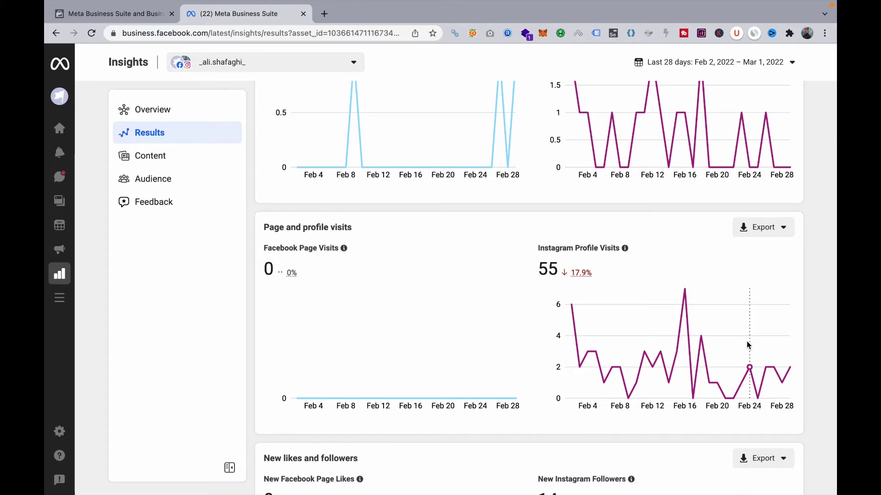
pyautogui.scroll(-1, 746, 341)
pyautogui.scroll(-1, 748, 344)
pyautogui.scroll(-2, 748, 344)
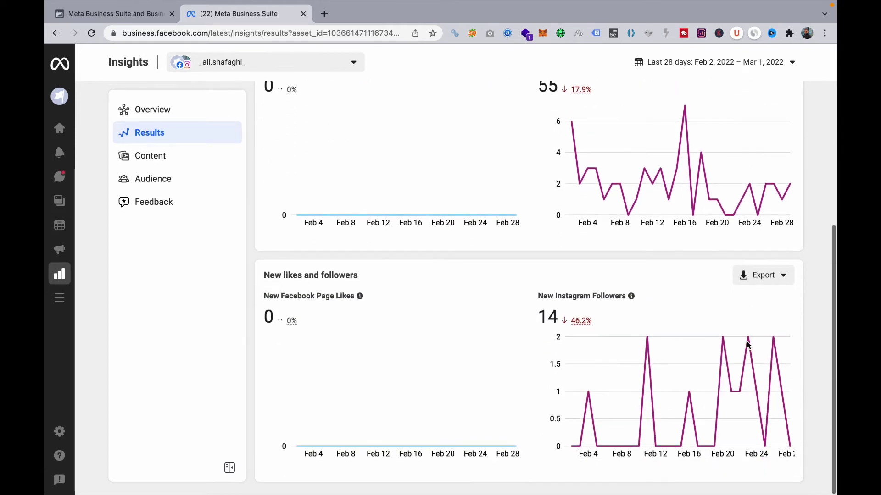
pyautogui.scroll(1, 747, 341)
pyautogui.scroll(4, 730, 342)
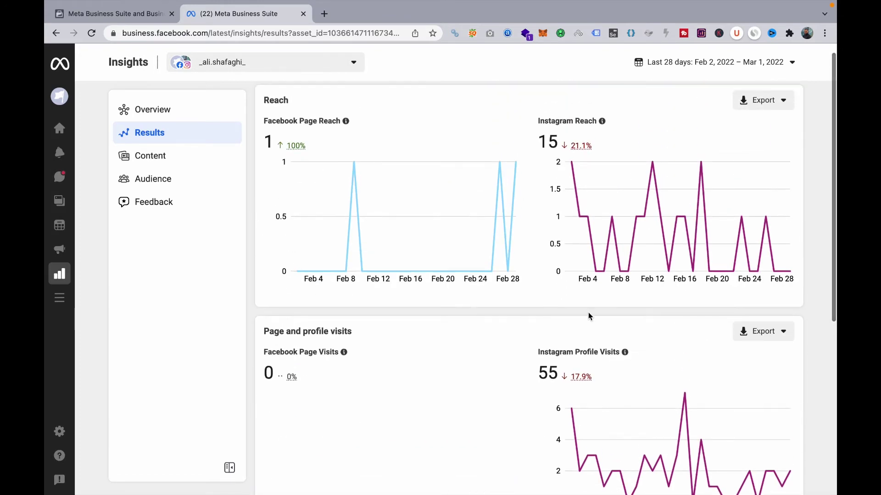
pyautogui.scroll(-3, 588, 316)
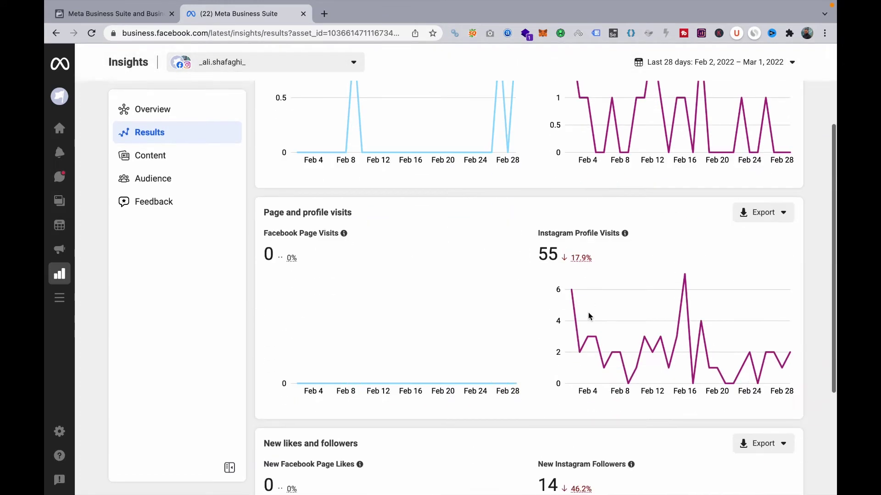
pyautogui.click(149, 155)
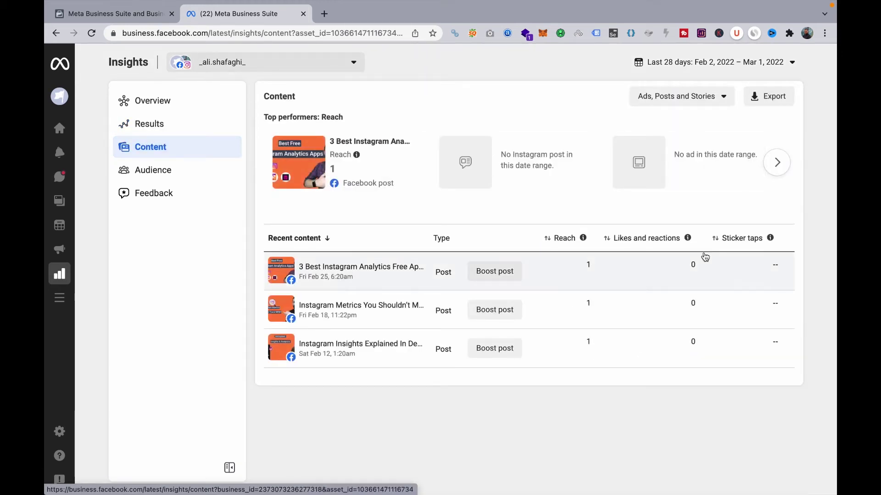
pyautogui.click(732, 107)
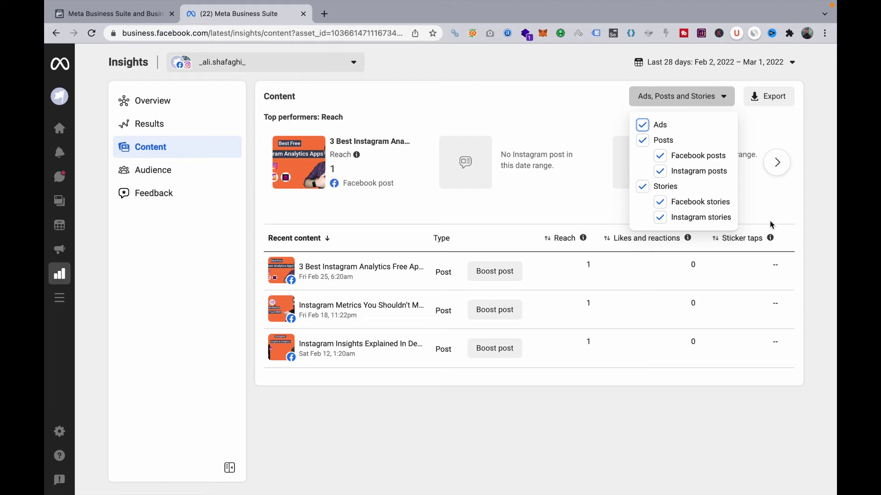
pyautogui.click(819, 215)
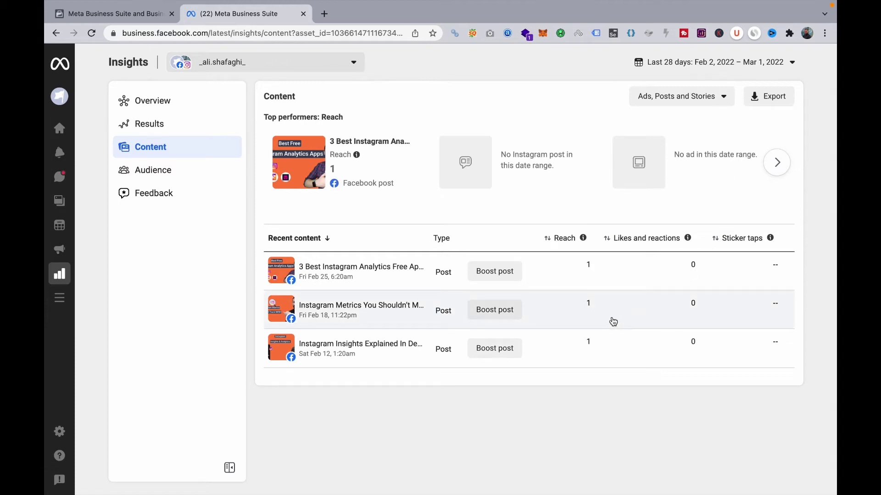
pyautogui.hscroll(3, 613, 322)
pyautogui.hscroll(2, 613, 321)
pyautogui.hscroll(1, 613, 322)
pyautogui.hscroll(1, 612, 321)
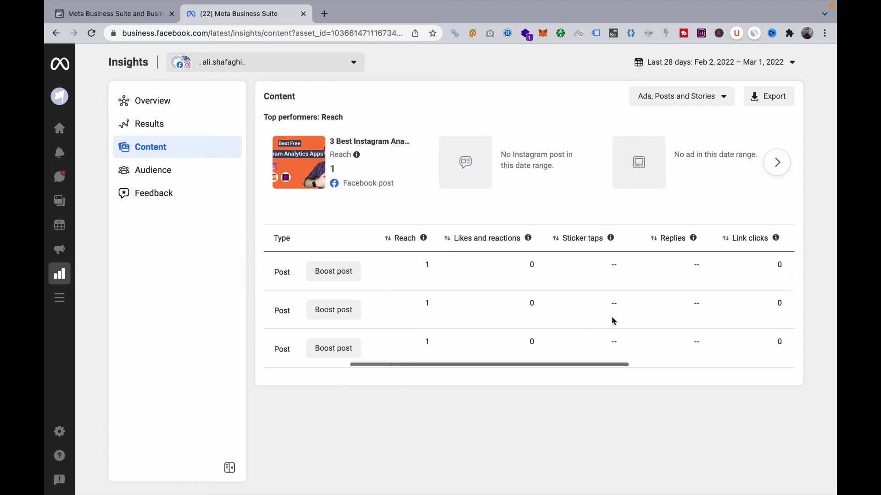
pyautogui.hscroll(2, 613, 321)
pyautogui.hscroll(1, 612, 321)
pyautogui.hscroll(2, 613, 321)
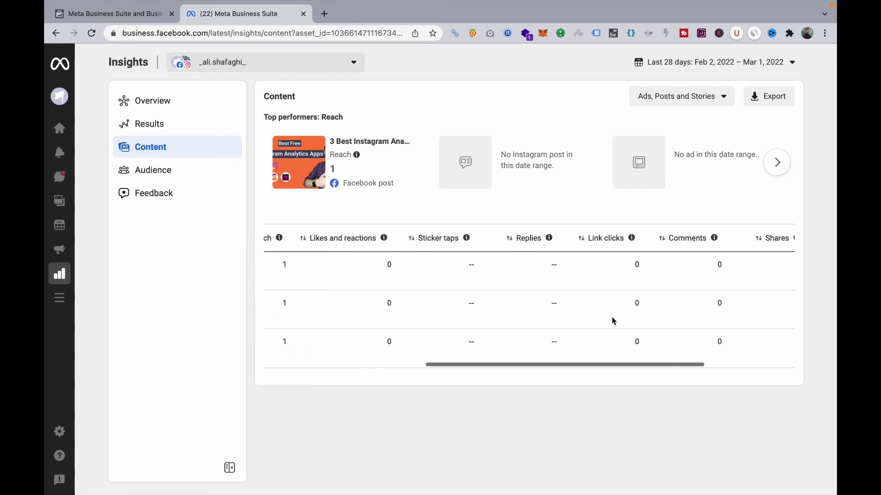
pyautogui.hscroll(1, 613, 322)
pyautogui.hscroll(2, 613, 321)
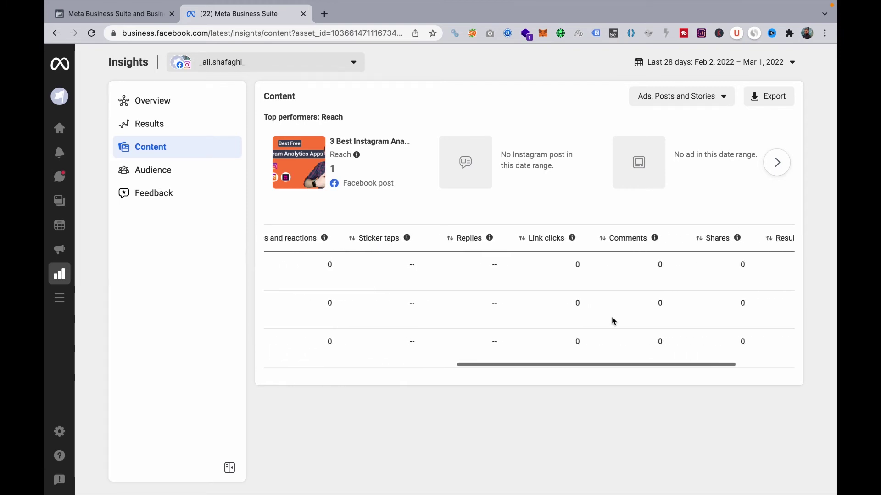
pyautogui.hscroll(1, 613, 321)
pyautogui.hscroll(3, 612, 321)
pyautogui.hscroll(1, 612, 317)
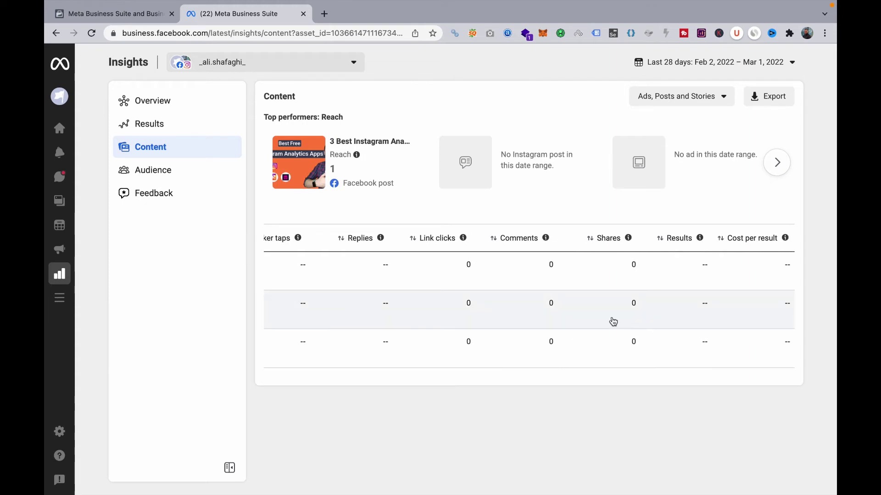
# Export the Content insights and inspect the top post's caption, time and content type in Numbers.
pyautogui.click(770, 97)
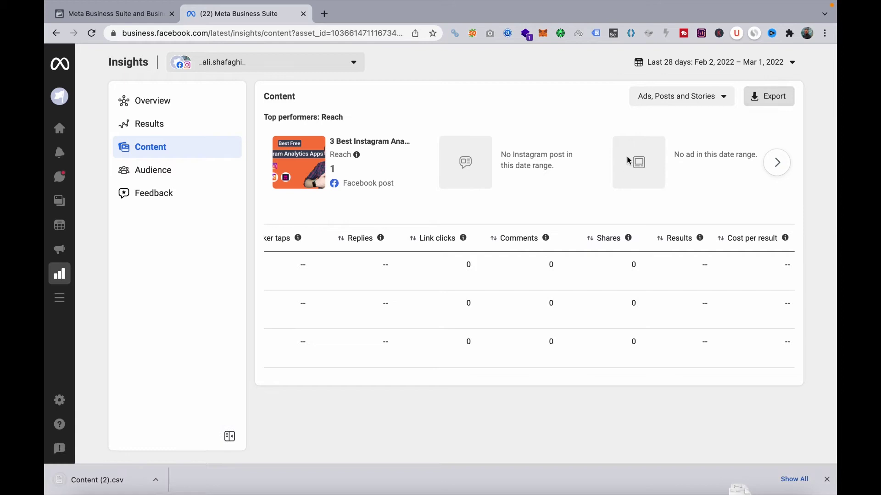
pyautogui.click(105, 480)
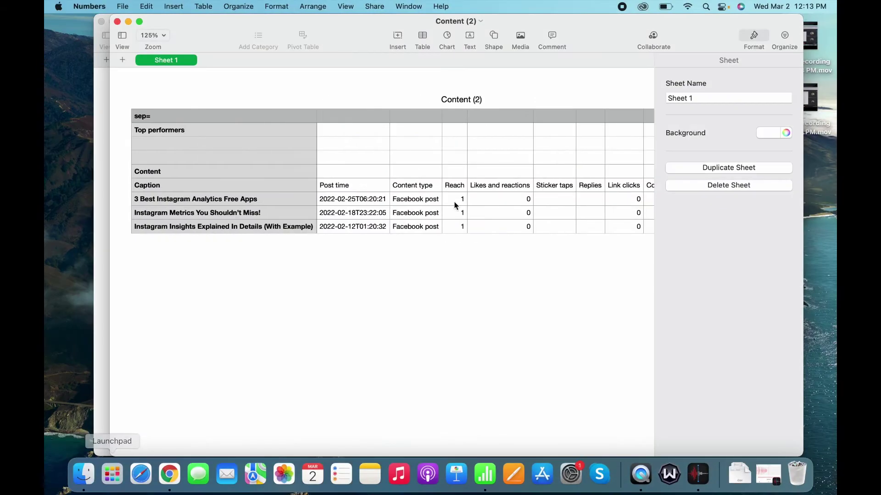
pyautogui.click(212, 201)
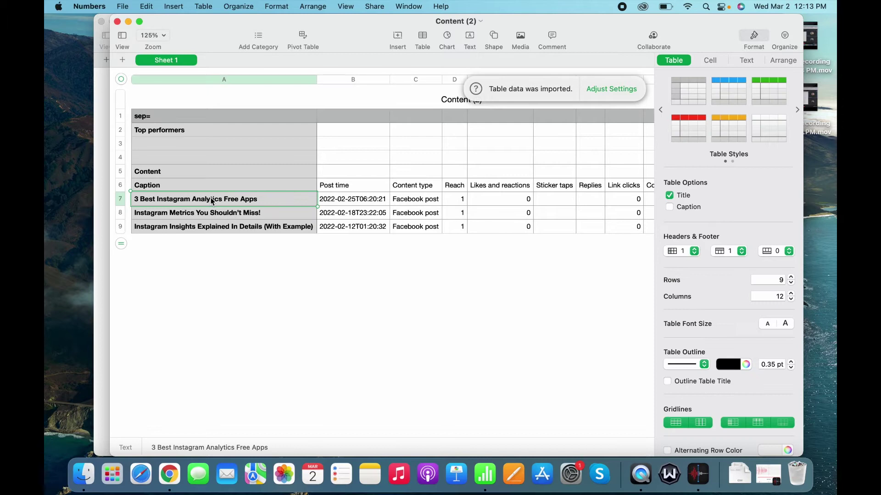
pyautogui.click(355, 203)
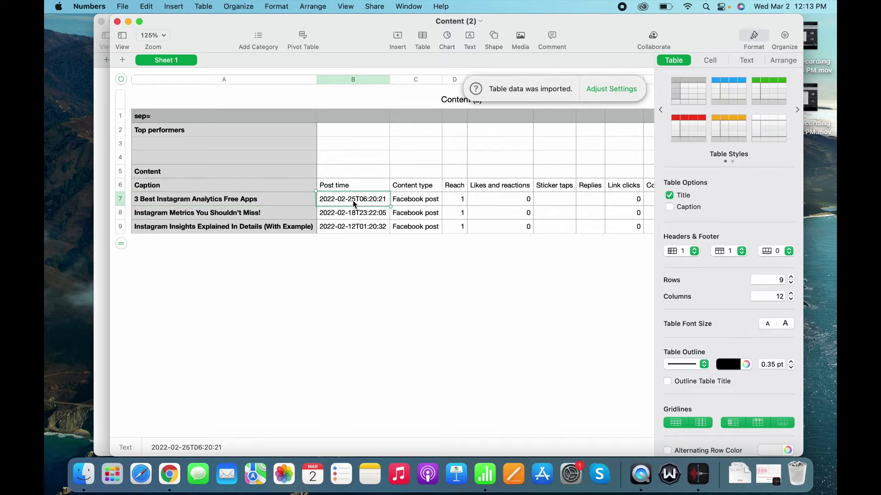
pyautogui.click(413, 189)
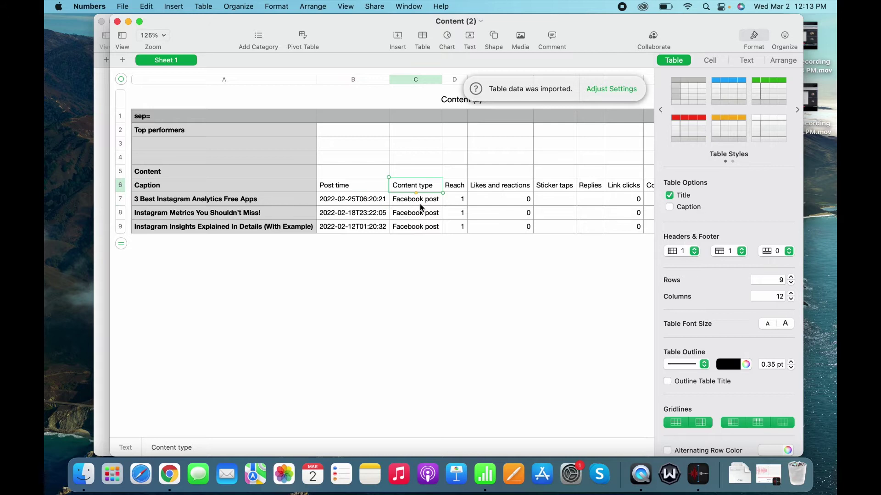
pyautogui.click(421, 204)
pyautogui.hscroll(5, 480, 209)
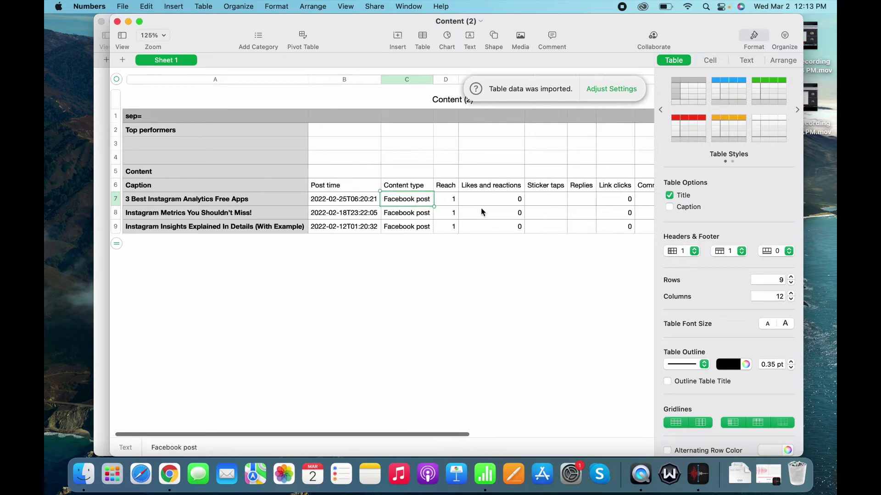
pyautogui.hscroll(2, 482, 209)
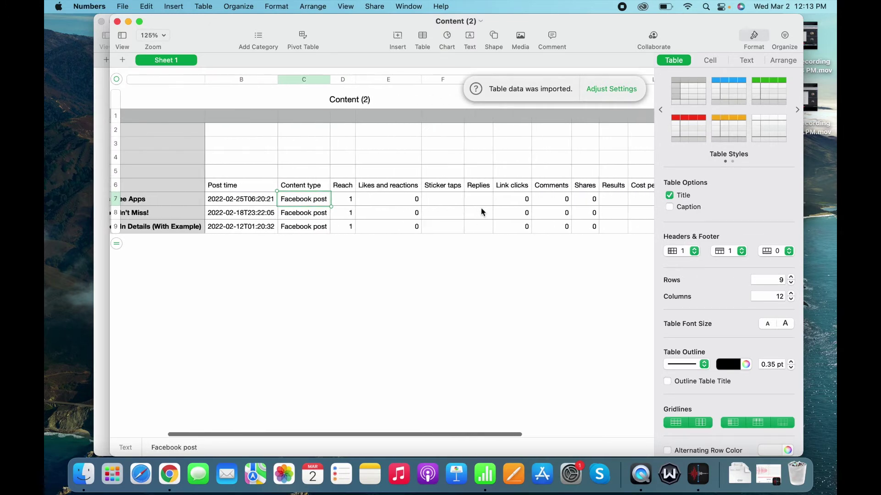
pyautogui.hscroll(1, 481, 209)
pyautogui.hscroll(3, 481, 209)
pyautogui.hscroll(2, 481, 209)
pyautogui.hscroll(-3, 481, 207)
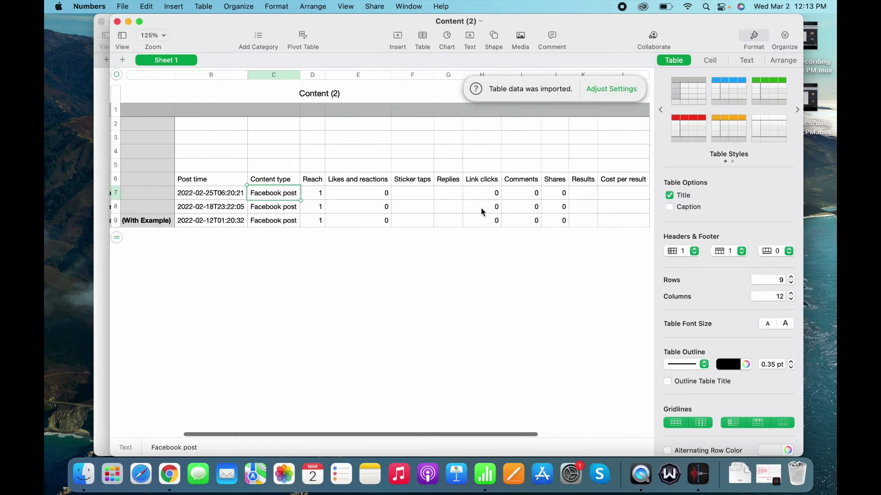
pyautogui.hscroll(-2, 462, 208)
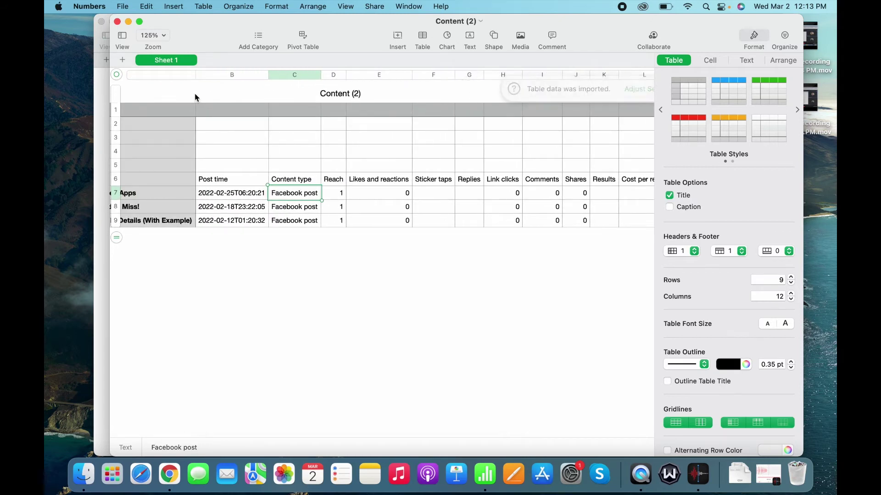
pyautogui.click(171, 477)
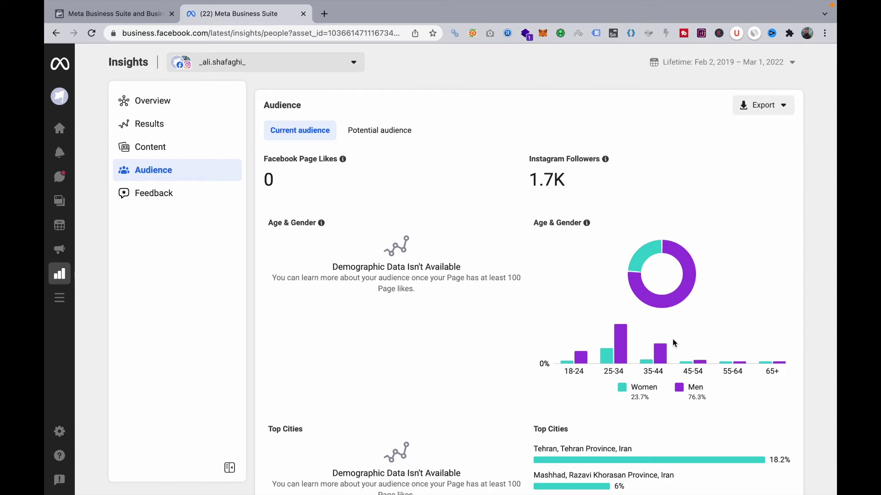
pyautogui.scroll(-2, 673, 342)
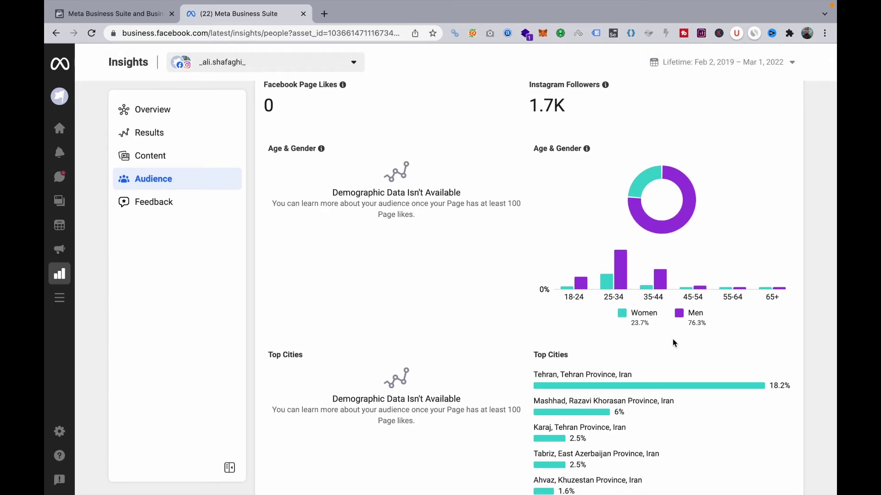
pyautogui.scroll(-1, 673, 342)
pyautogui.scroll(1, 673, 342)
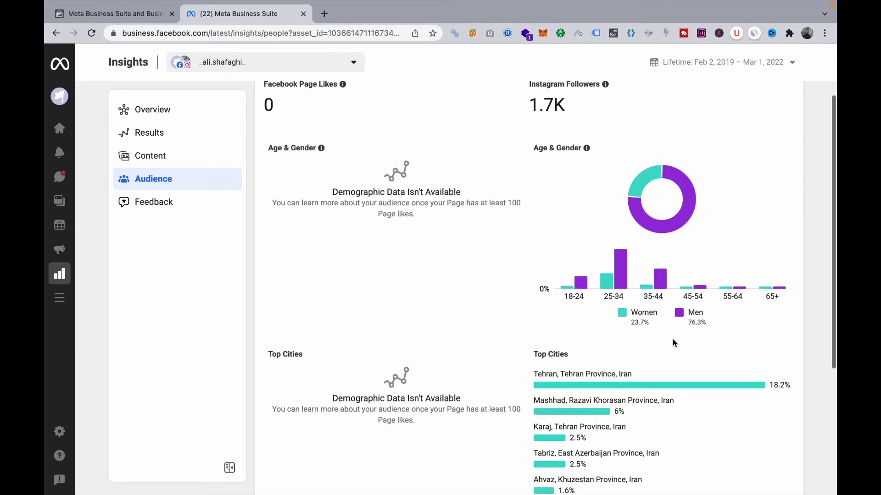
pyautogui.scroll(-2, 672, 341)
pyautogui.scroll(-3, 672, 339)
pyautogui.scroll(1, 673, 340)
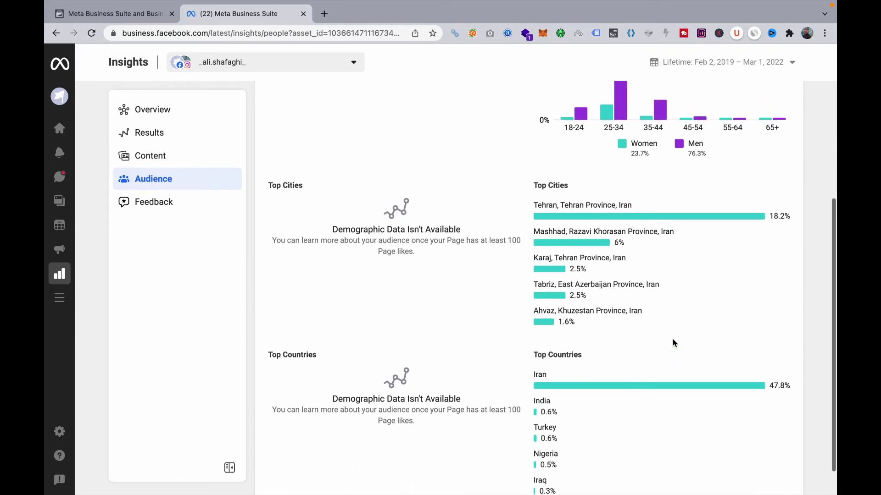
pyautogui.scroll(1, 672, 342)
pyautogui.scroll(1, 672, 342)
pyautogui.scroll(1, 672, 343)
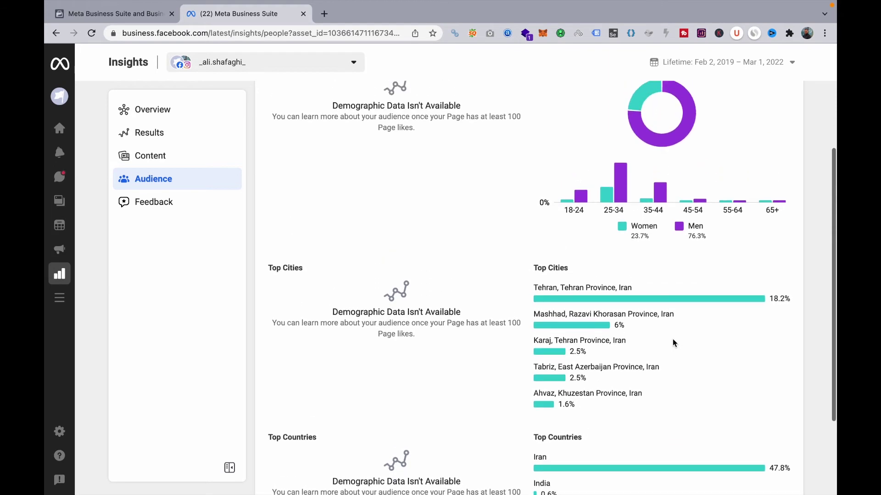
pyautogui.scroll(1, 672, 342)
pyautogui.scroll(2, 672, 339)
pyautogui.scroll(2, 672, 339)
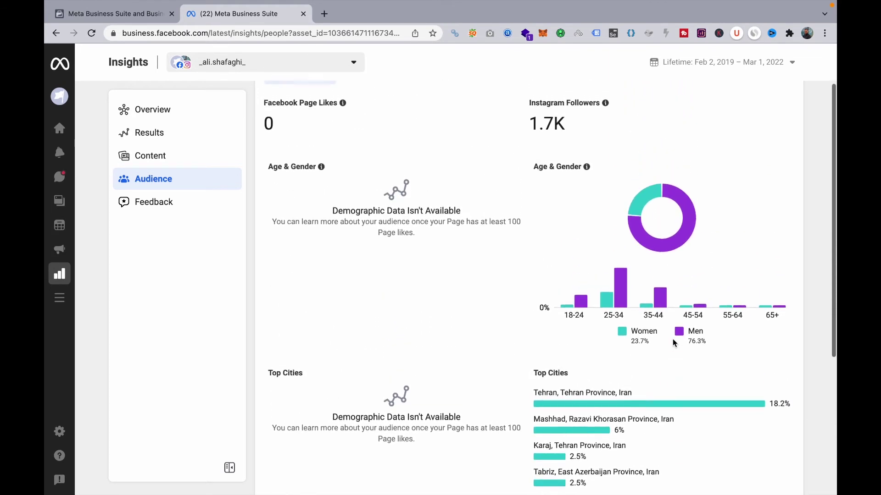
pyautogui.scroll(-2, 681, 333)
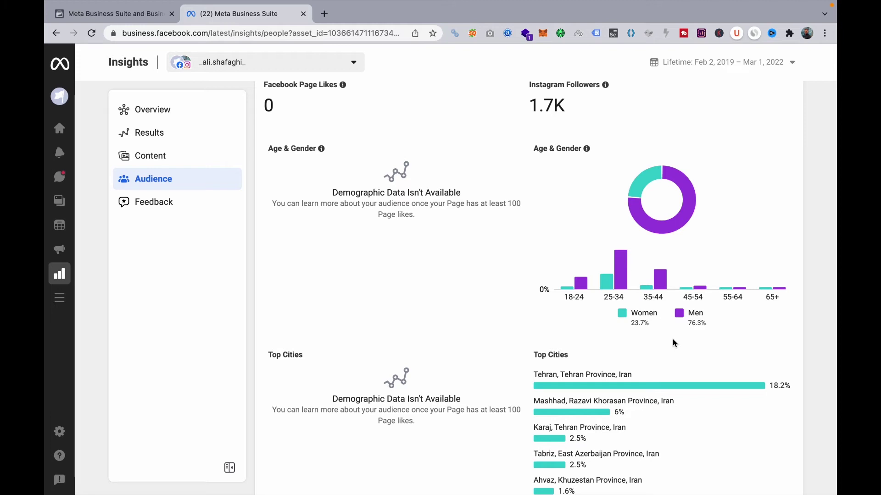
pyautogui.scroll(-1, 672, 340)
pyautogui.scroll(2, 672, 339)
pyautogui.scroll(-2, 672, 339)
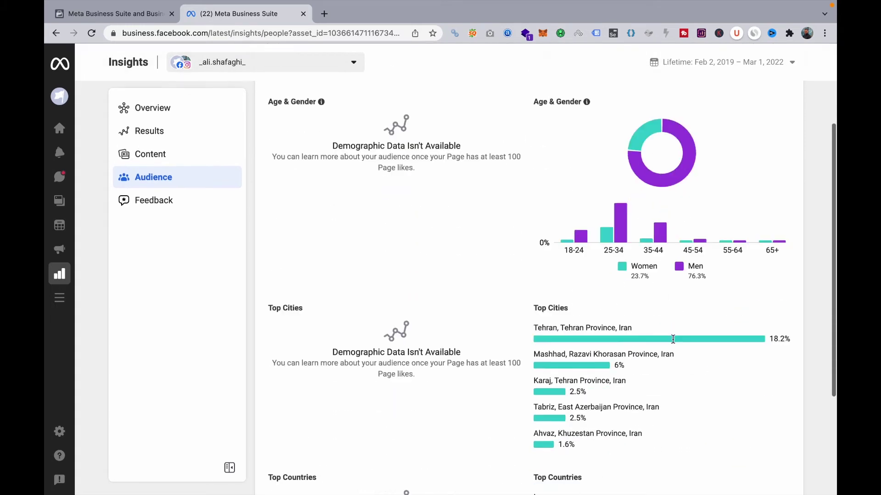
pyautogui.scroll(-3, 673, 339)
pyautogui.scroll(1, 673, 339)
pyautogui.scroll(1, 673, 339)
pyautogui.scroll(1, 673, 340)
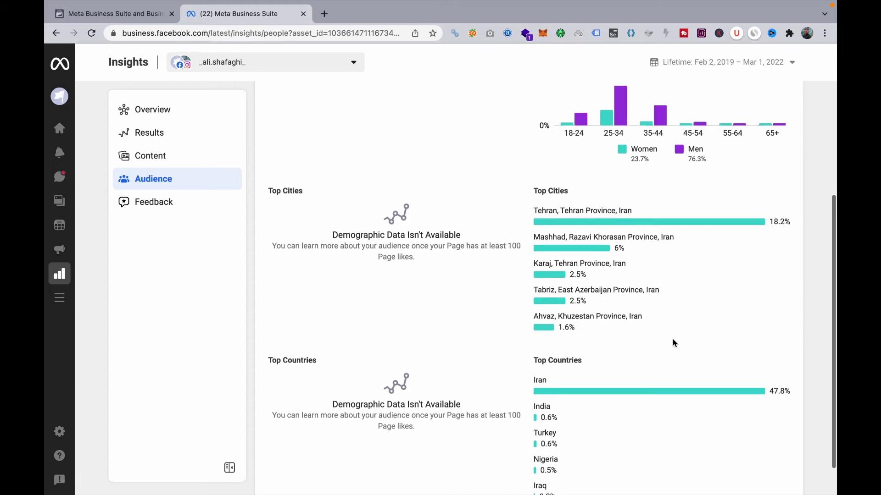
pyautogui.scroll(1, 672, 339)
pyautogui.scroll(1, 672, 339)
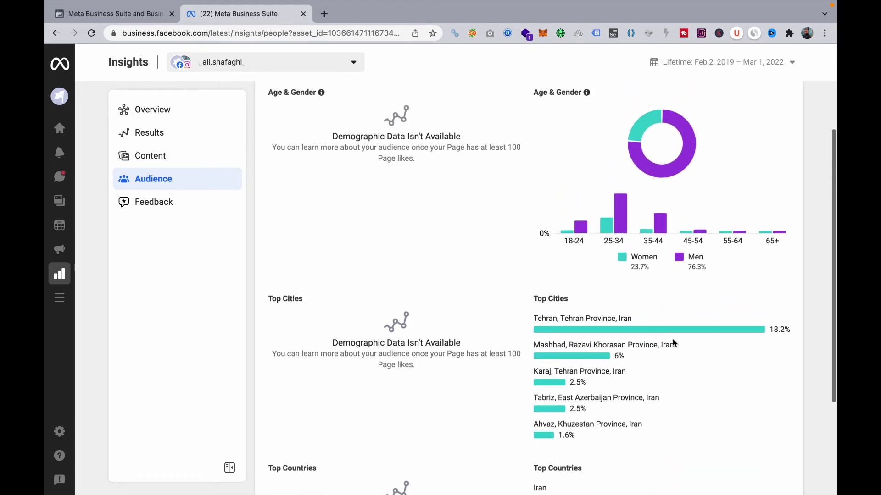
pyautogui.scroll(1, 672, 340)
pyautogui.scroll(1, 672, 340)
pyautogui.scroll(1, 673, 339)
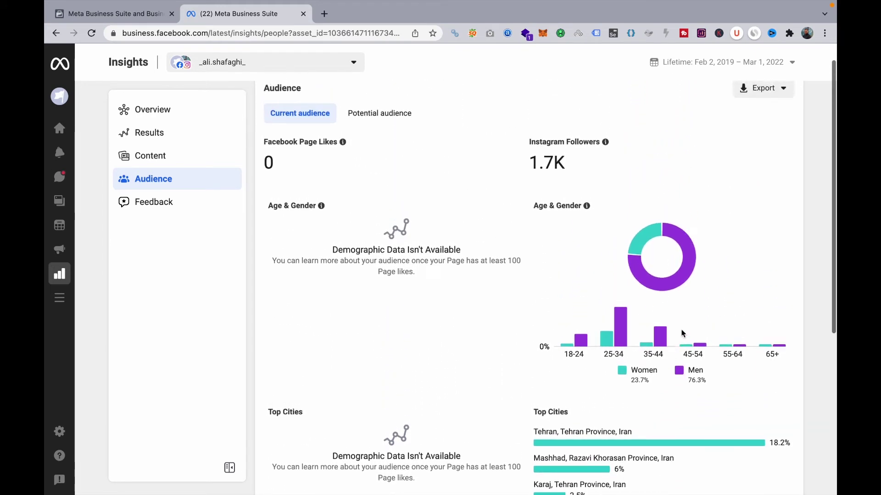
pyautogui.scroll(1, 718, 383)
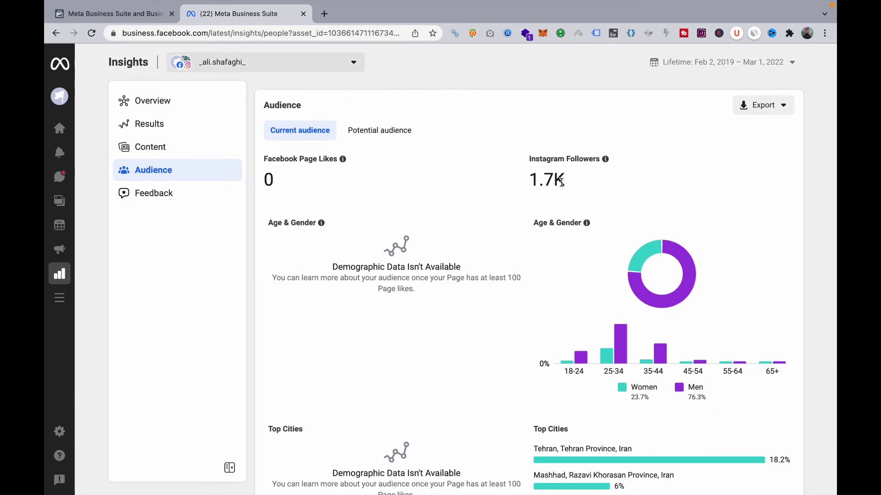
# Export the Audience insights as a CSV and open the downloaded file in Numbers.
pyautogui.click(775, 110)
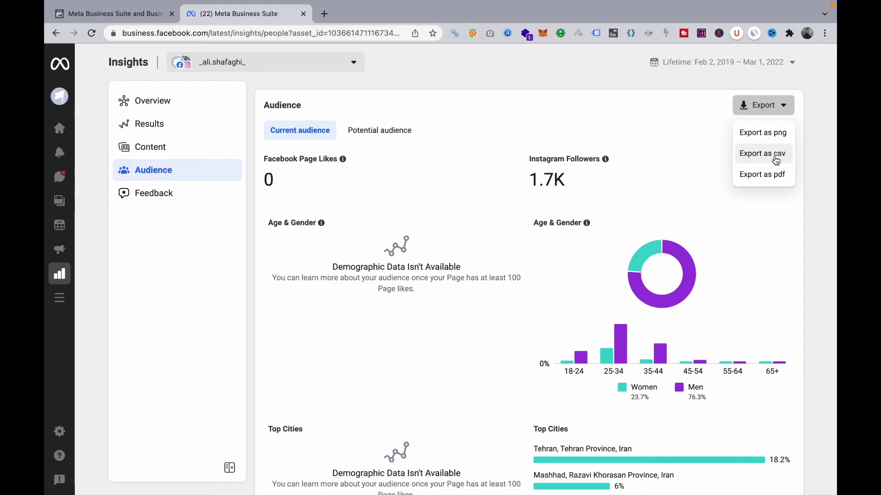
pyautogui.click(776, 156)
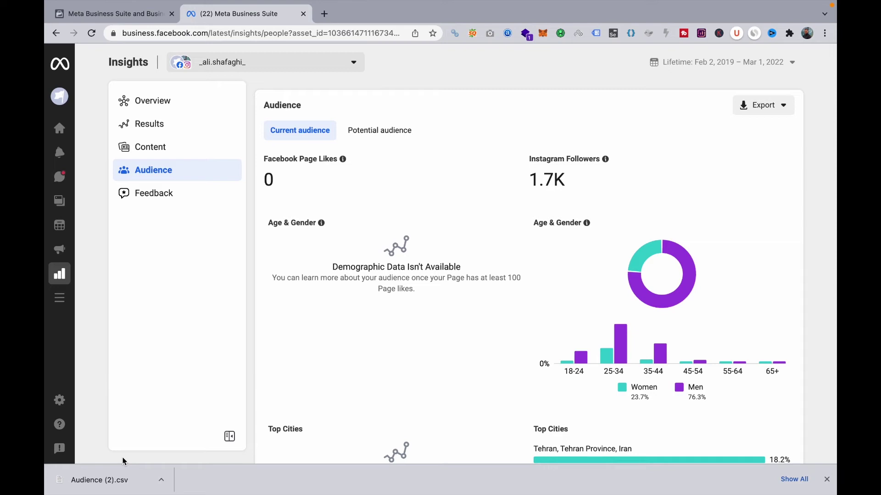
pyautogui.click(118, 479)
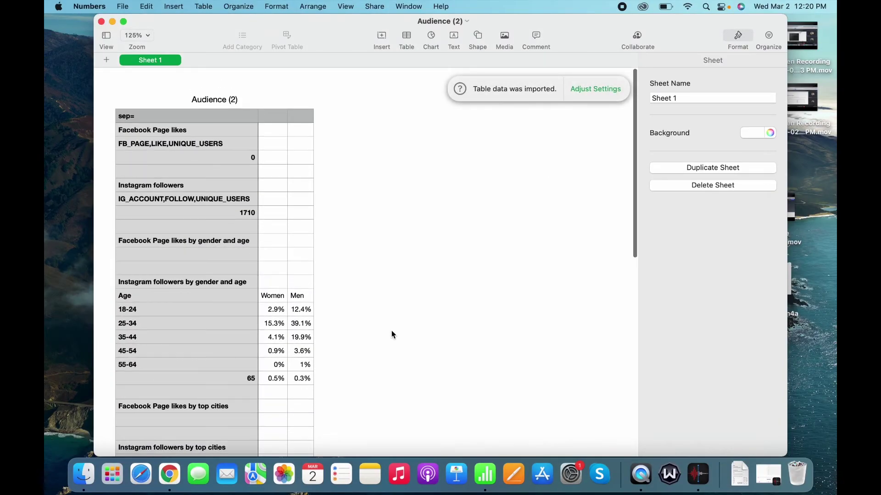
pyautogui.scroll(-10, 391, 335)
pyautogui.scroll(10, 392, 335)
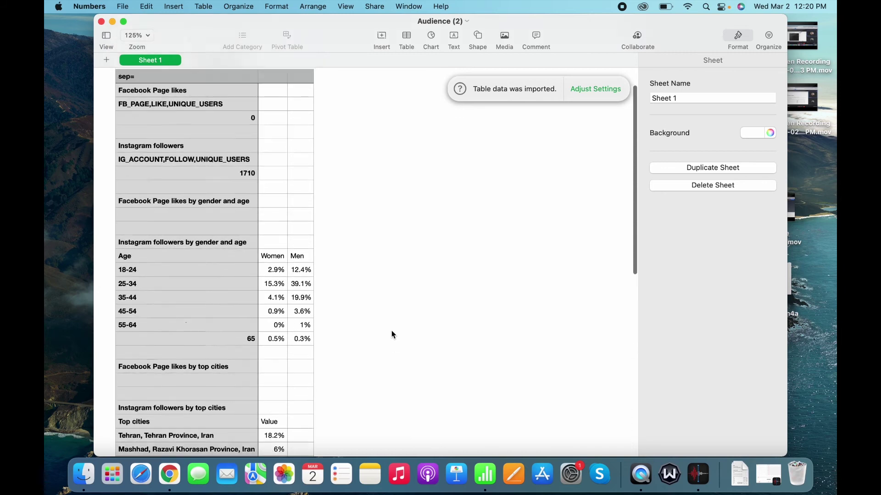
# Back on the Audience insights, export them as a PDF.
pyautogui.click(170, 473)
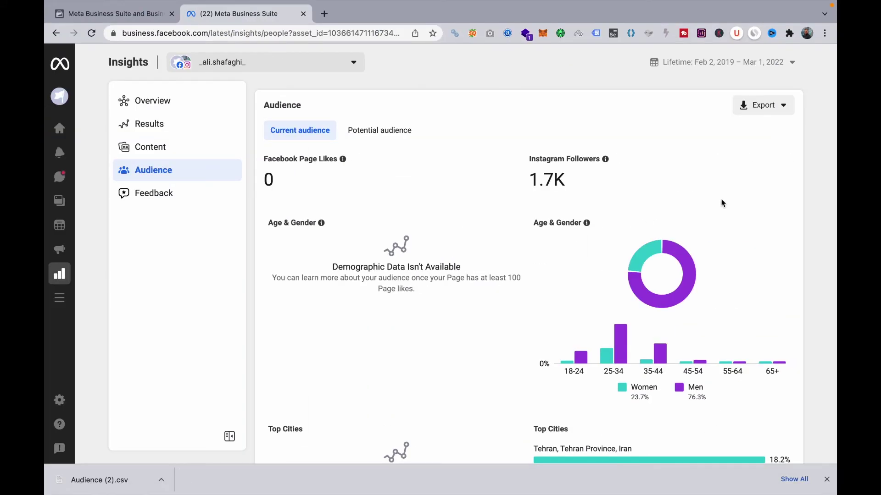
pyautogui.click(778, 110)
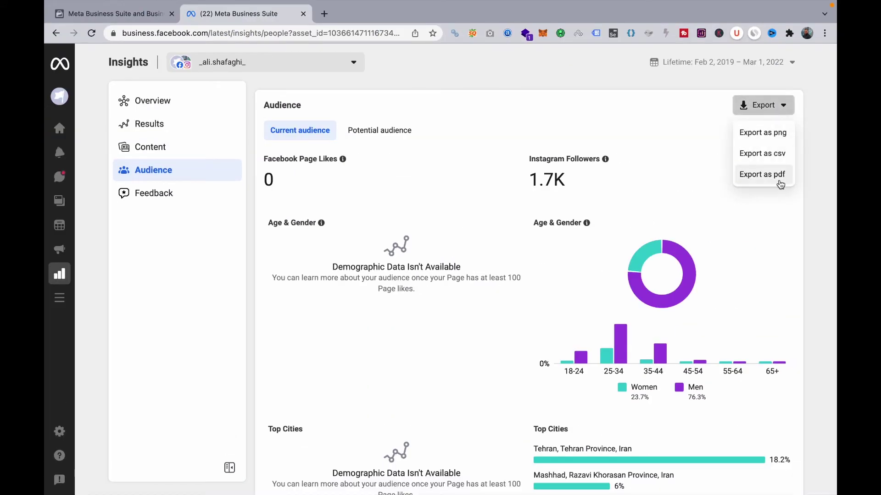
pyautogui.click(779, 180)
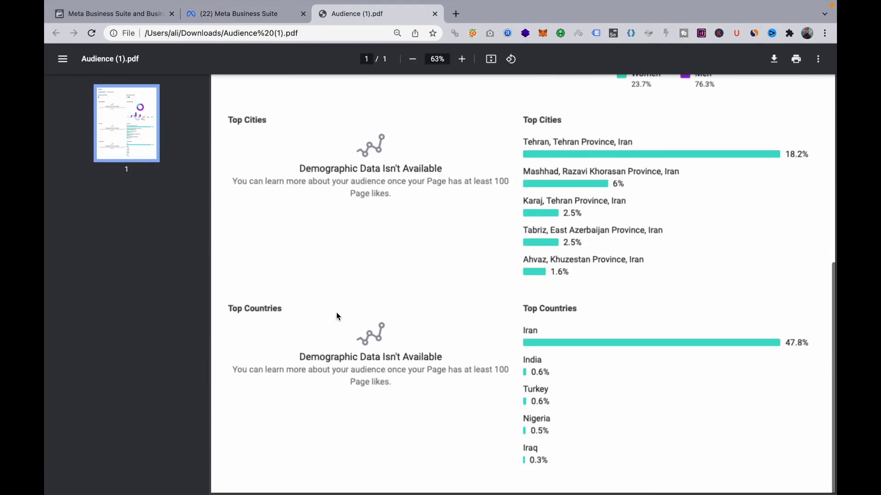
pyautogui.scroll(2, 336, 316)
pyautogui.scroll(3, 337, 316)
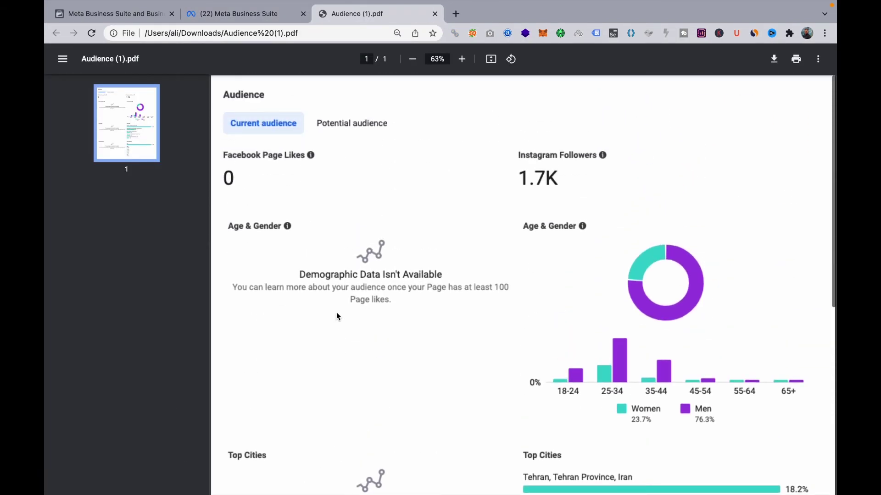
pyautogui.scroll(-1, 333, 226)
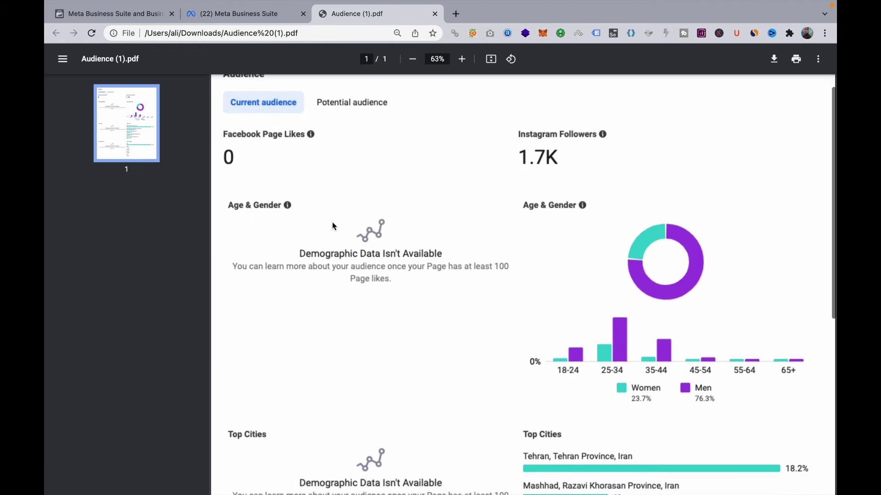
pyautogui.scroll(-3, 324, 207)
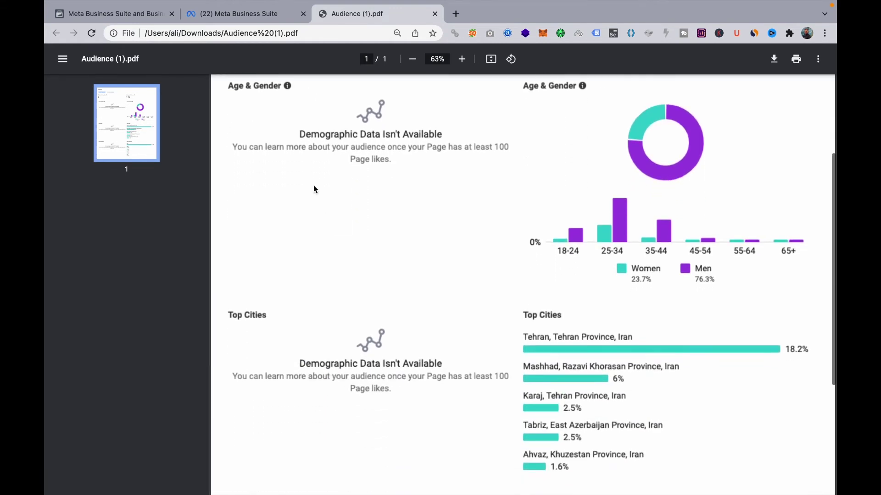
# Step through the Results, Content and Audience insights, then return to the Home page.
pyautogui.click(259, 17)
pyautogui.scroll(-4, 420, 213)
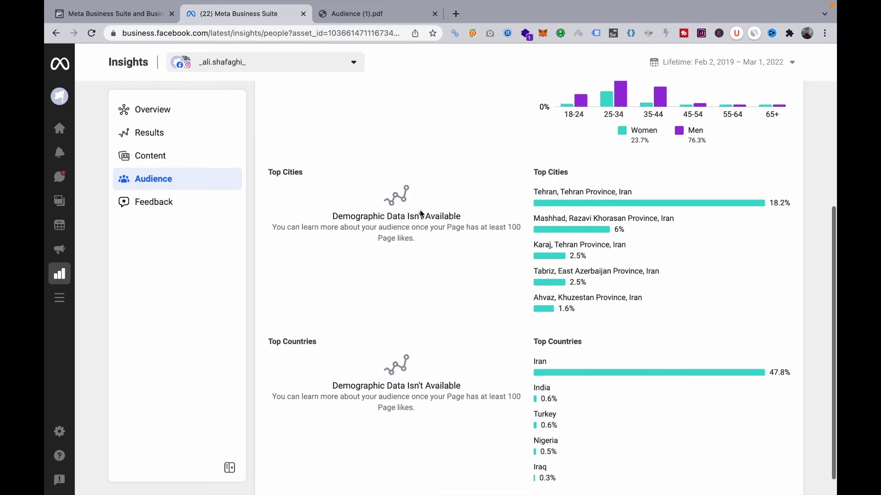
pyautogui.scroll(-1, 421, 214)
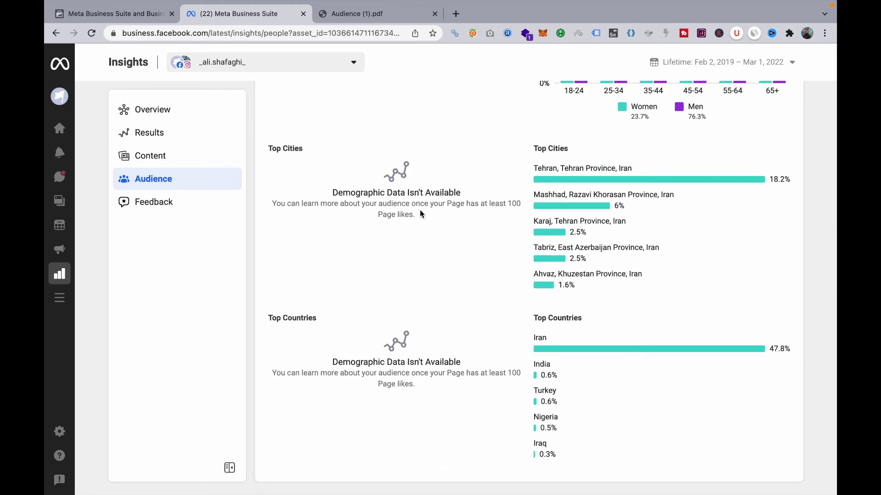
pyautogui.scroll(3, 419, 214)
pyautogui.scroll(1, 419, 214)
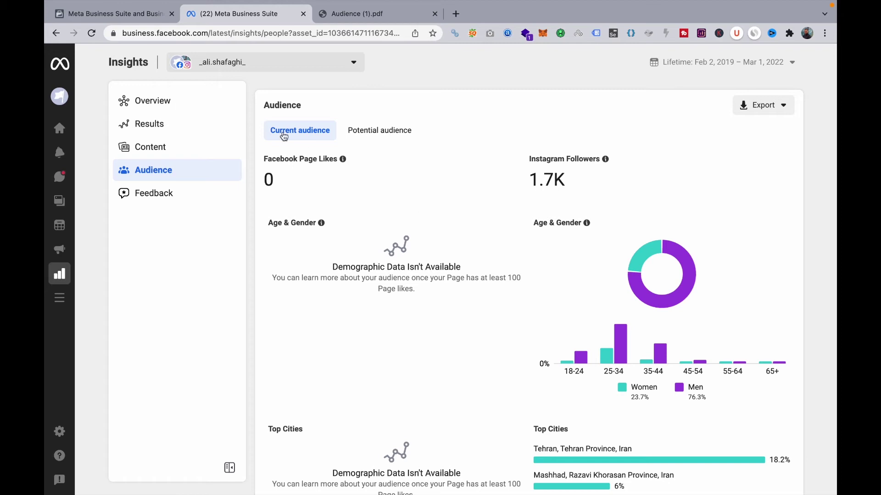
pyautogui.click(222, 131)
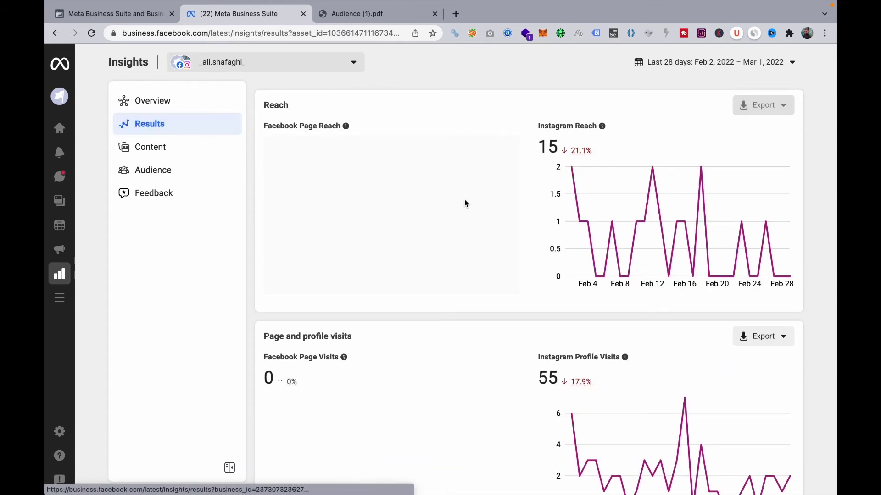
pyautogui.click(205, 153)
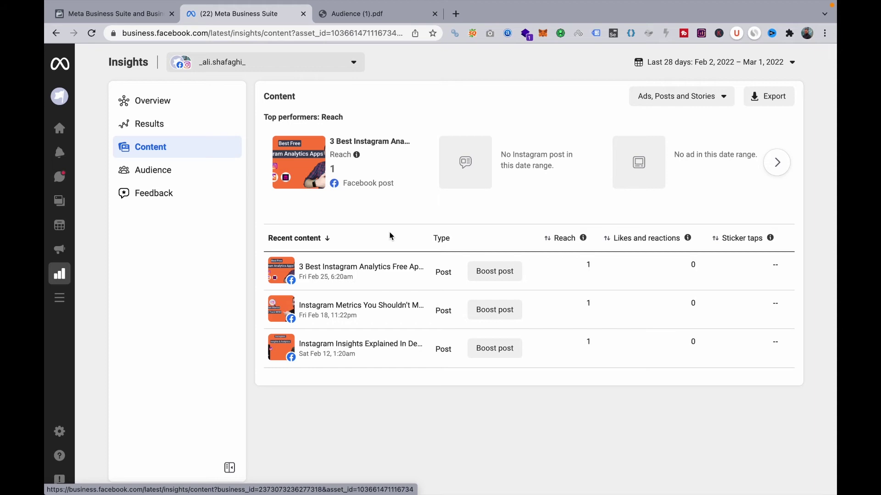
pyautogui.click(226, 179)
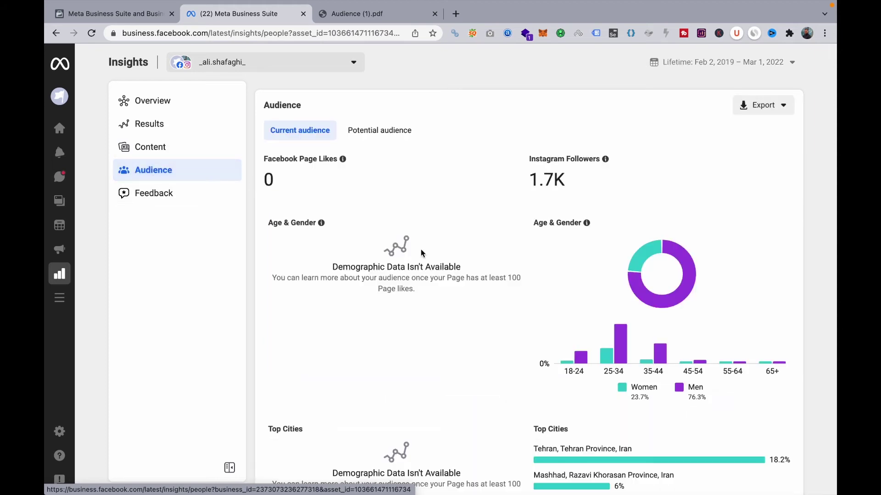
pyautogui.click(59, 128)
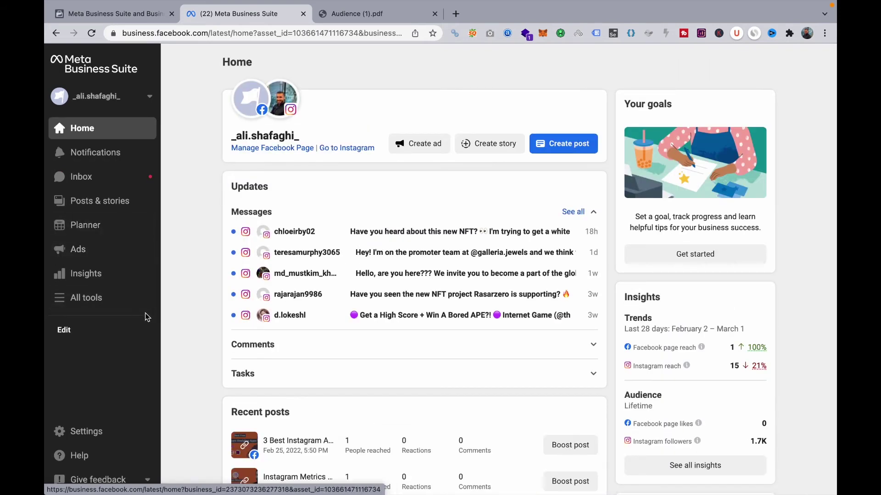
# Open the Planner content calendar from the All tools list.
pyautogui.click(124, 299)
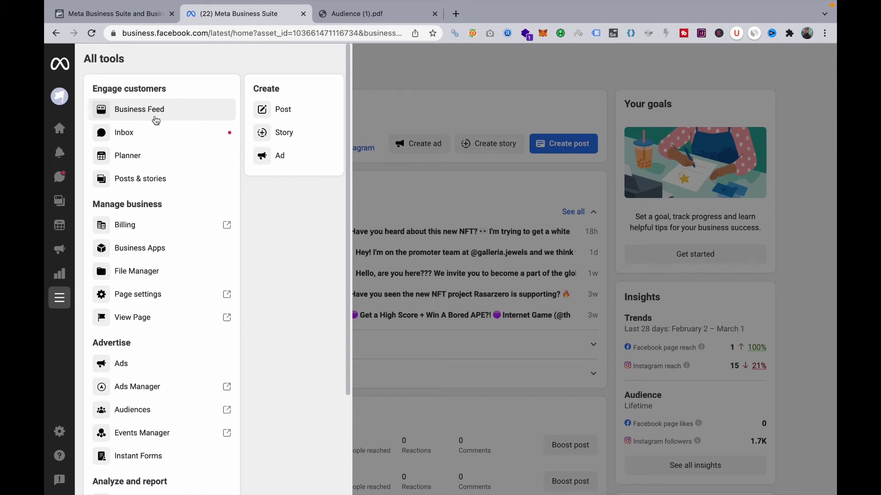
pyautogui.click(153, 165)
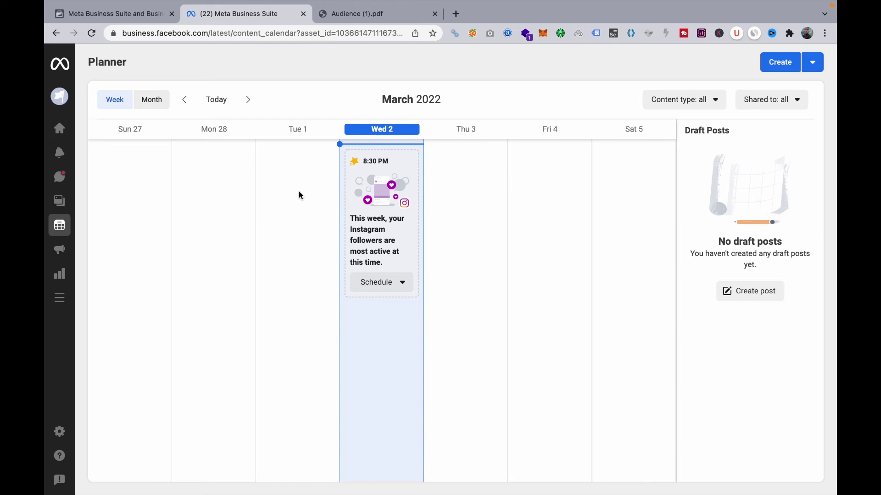
# Compose a new post placed on Instagram only, dismiss the hashtag tip, and discard the draft.
pyautogui.click(778, 64)
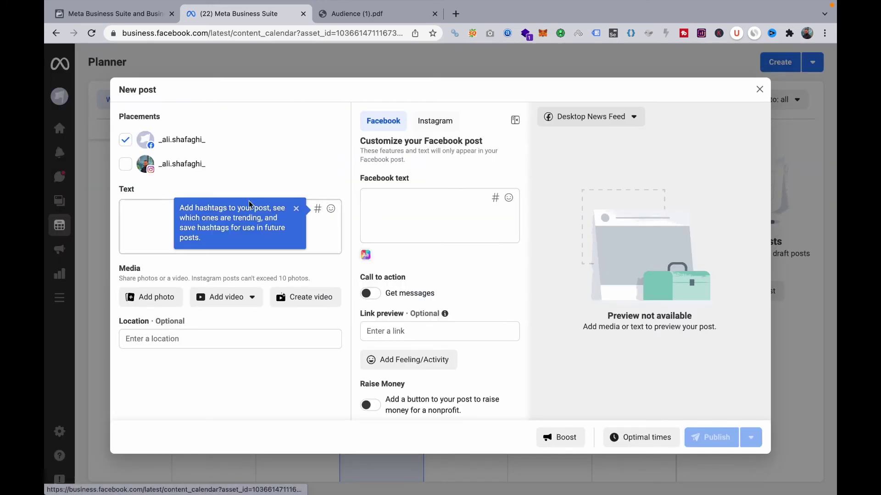
pyautogui.click(126, 164)
pyautogui.click(125, 139)
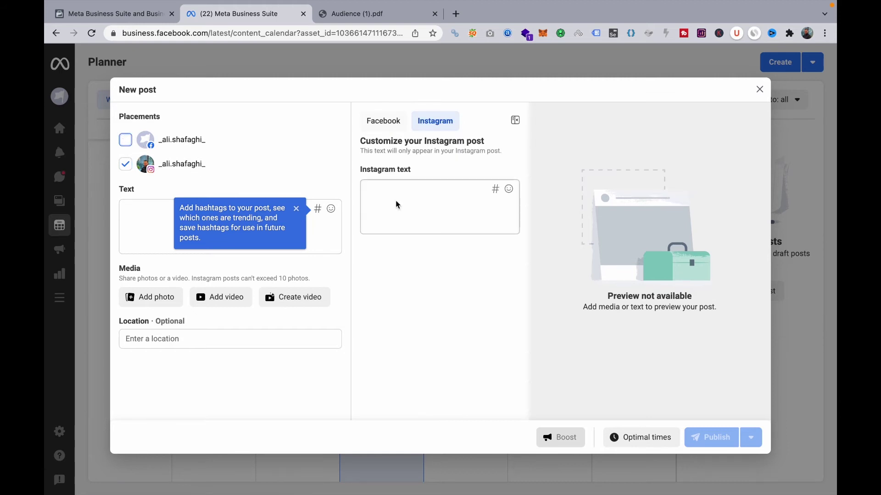
pyautogui.click(293, 210)
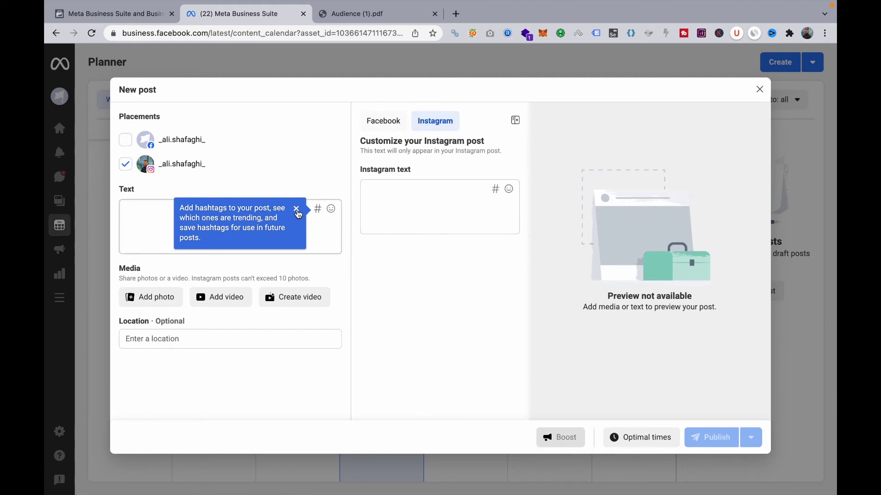
pyautogui.click(295, 210)
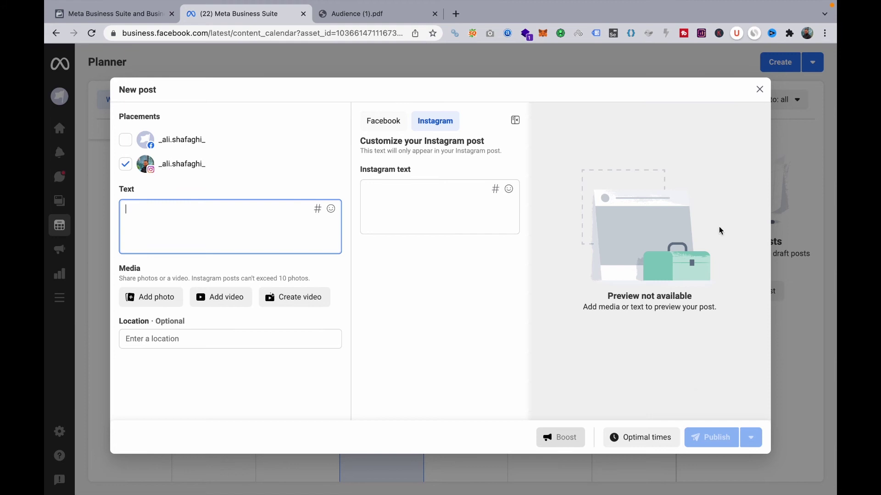
pyautogui.click(761, 88)
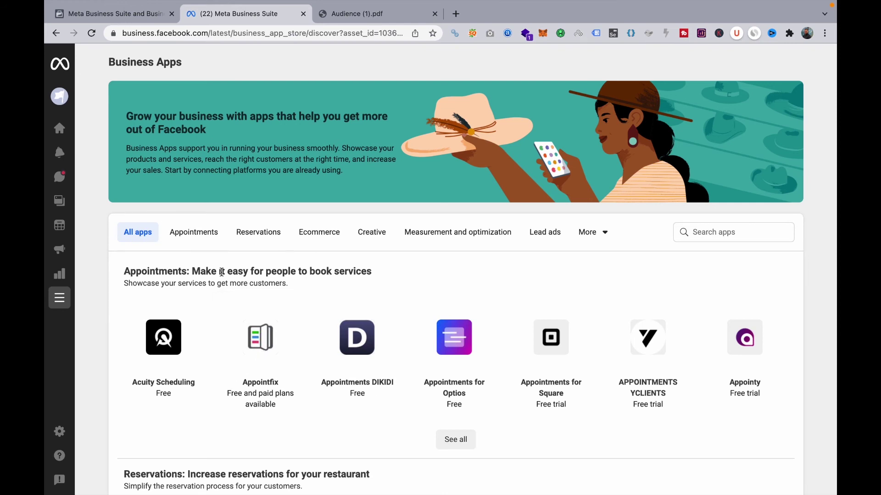
pyautogui.scroll(-1, 221, 272)
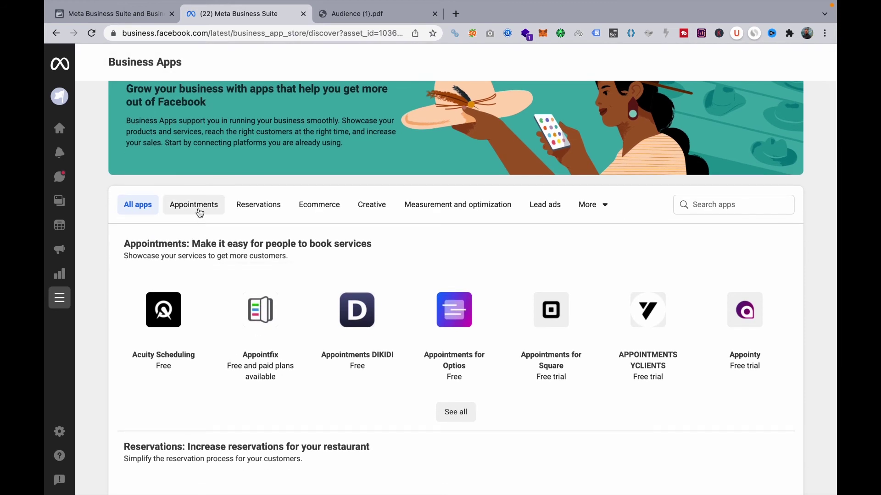
# Browse the Appointments, Ecommerce, Creative and Measurement and optimization app categories.
pyautogui.click(199, 213)
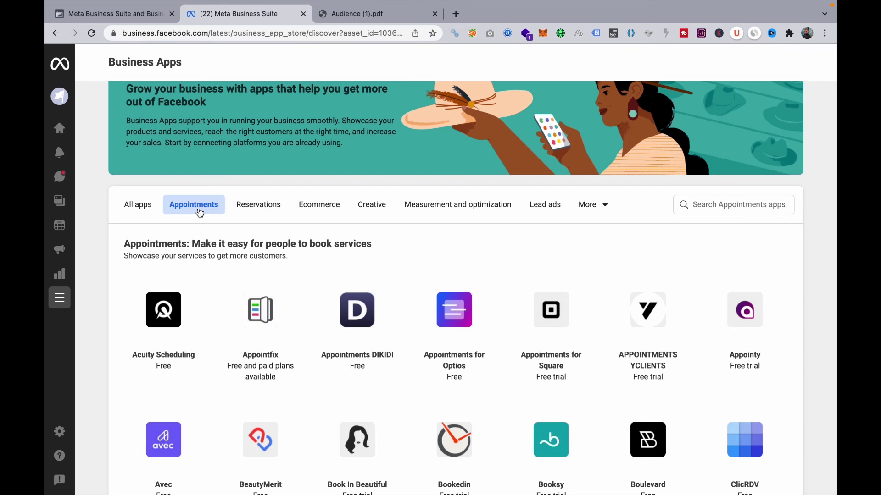
pyautogui.click(273, 213)
pyautogui.click(330, 210)
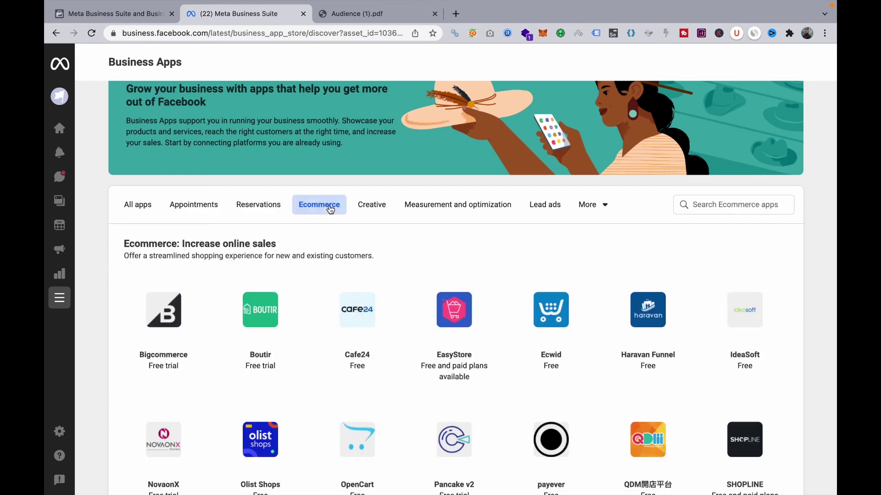
pyautogui.click(372, 212)
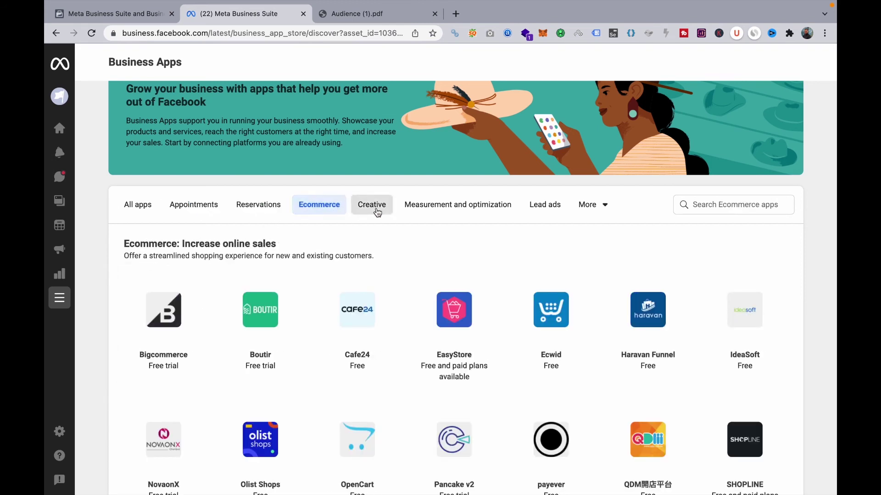
pyautogui.click(423, 215)
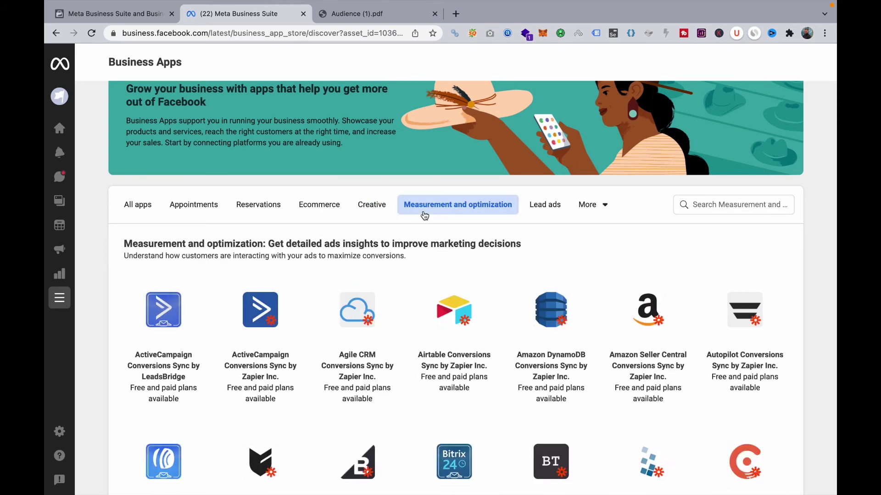
# Check the Lead ads and Reservations categories, then return to the Creative apps collection with Canva.
pyautogui.click(555, 216)
pyautogui.click(604, 207)
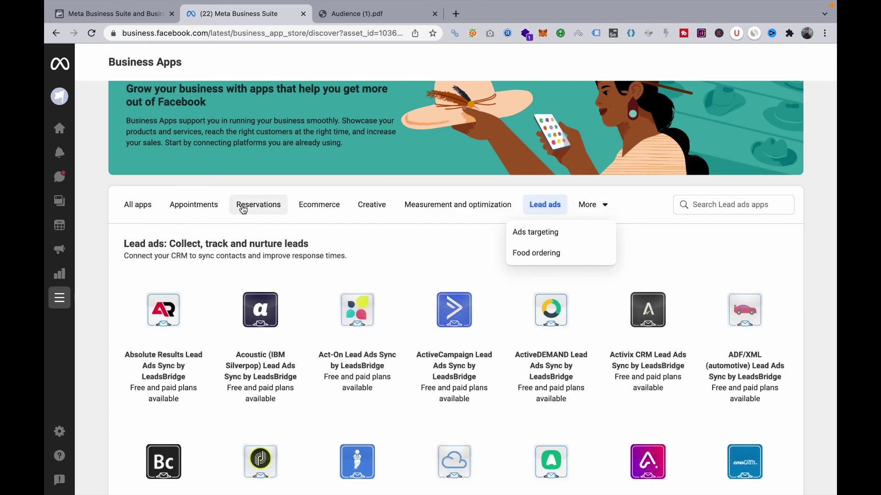
pyautogui.click(256, 206)
pyautogui.scroll(-1, 323, 283)
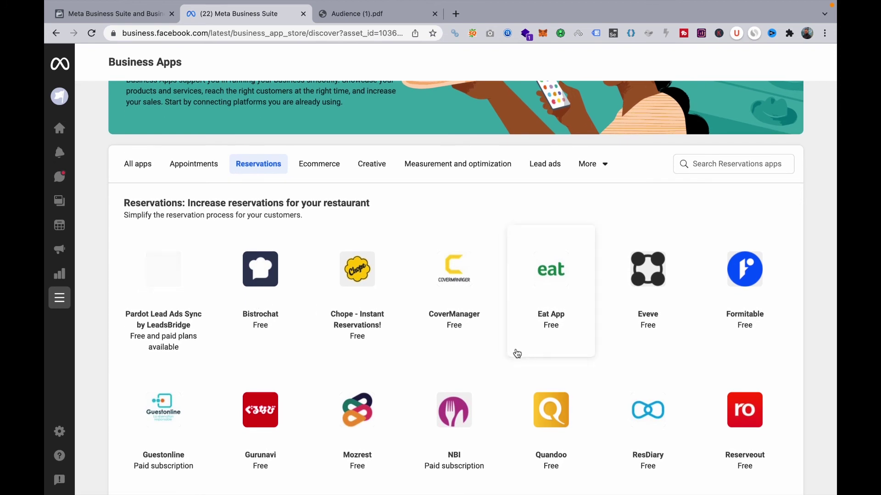
pyautogui.scroll(-2, 517, 354)
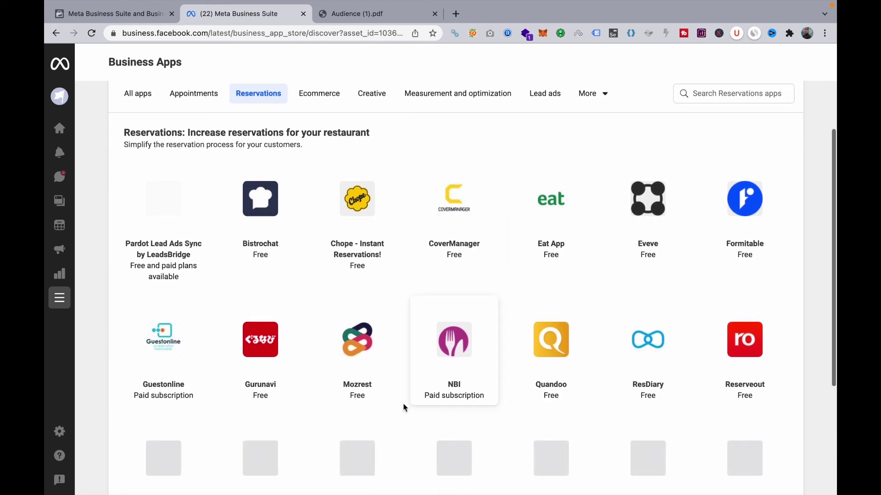
pyautogui.scroll(-3, 403, 408)
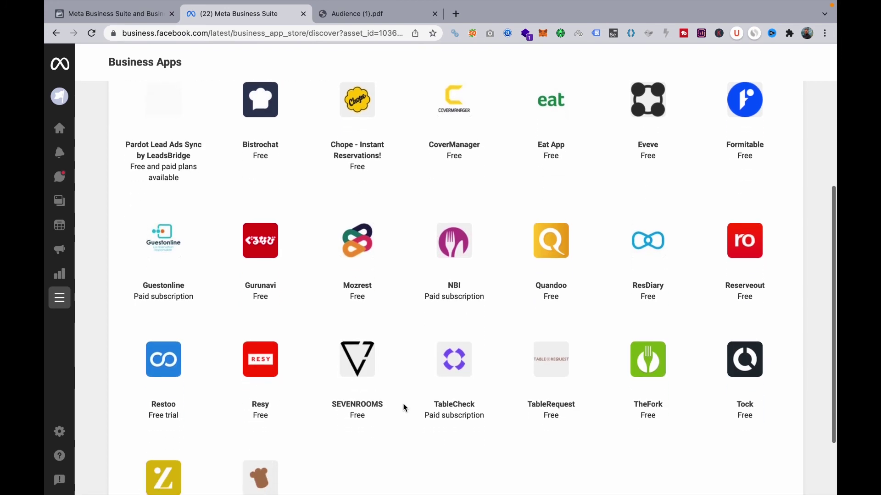
pyautogui.scroll(-1, 403, 409)
pyautogui.scroll(2, 404, 408)
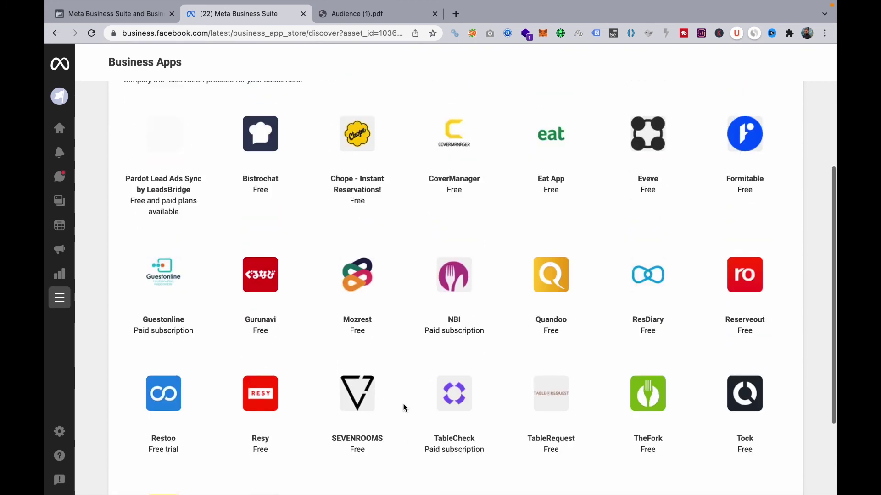
pyautogui.scroll(2, 404, 408)
pyautogui.click(372, 168)
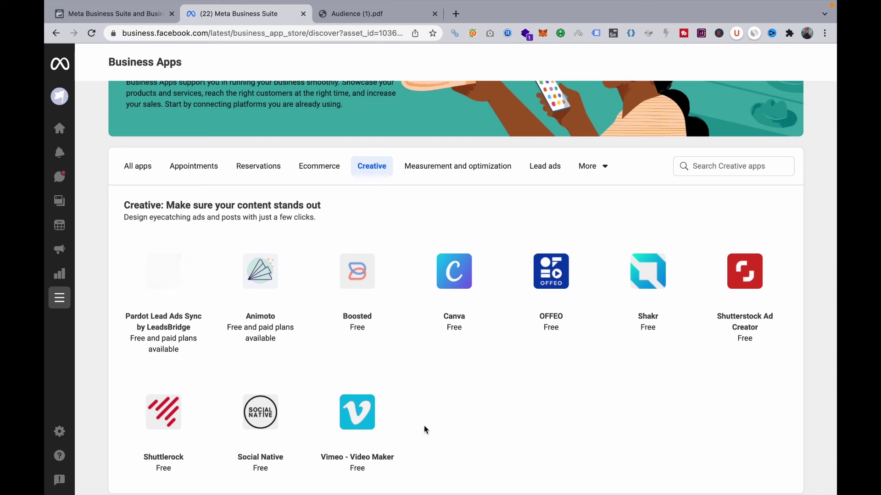
# View the Canva app details from the Creative apps collection.
pyautogui.click(461, 295)
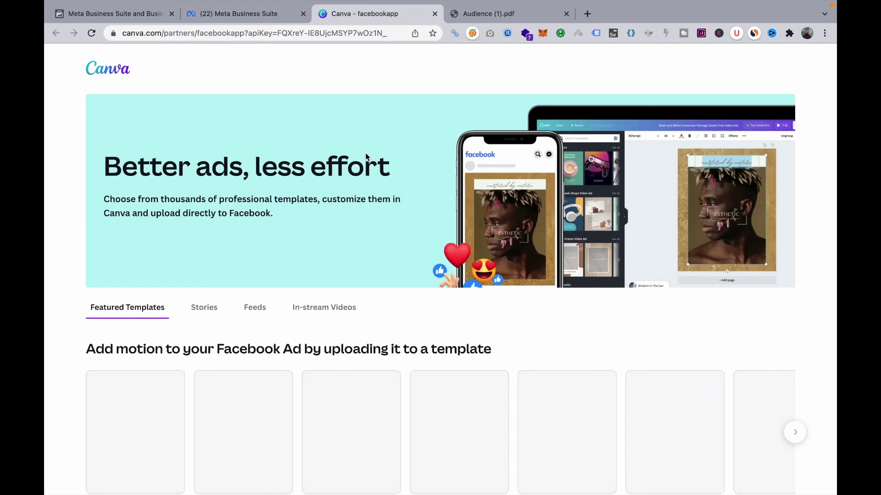
pyautogui.scroll(-1, 350, 259)
pyautogui.scroll(-1, 350, 259)
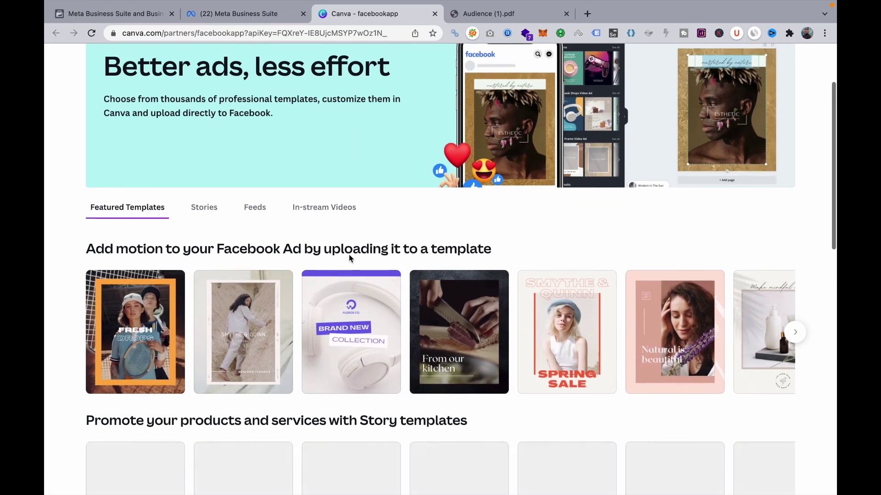
pyautogui.scroll(-1, 350, 260)
pyautogui.scroll(-1, 350, 259)
pyautogui.scroll(-2, 349, 259)
pyautogui.scroll(2, 349, 260)
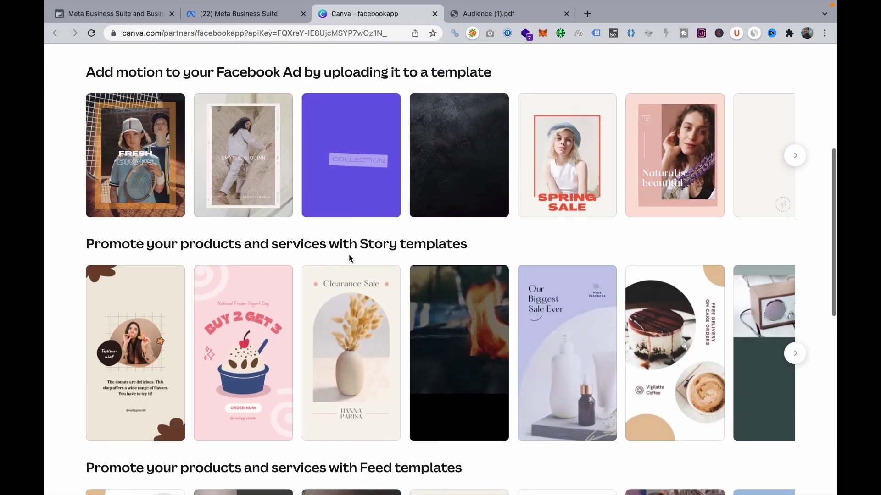
pyautogui.scroll(2, 350, 259)
pyautogui.scroll(2, 350, 260)
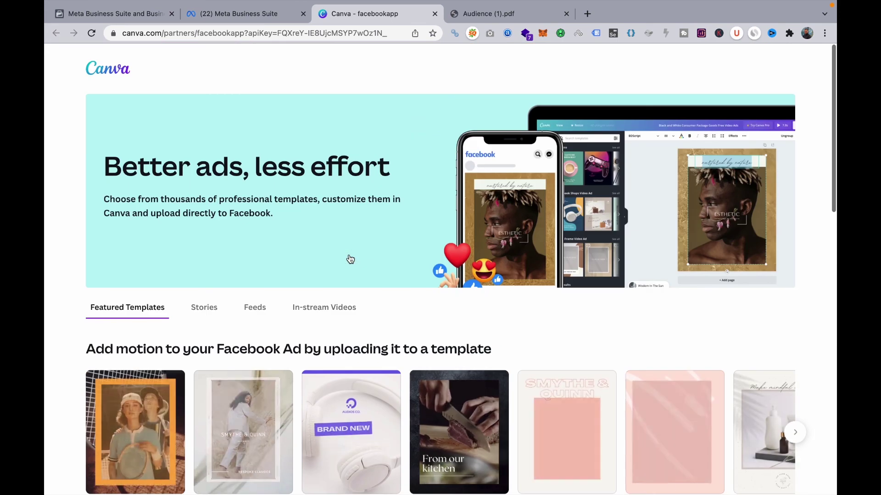
# Dismiss the Canva details, glance at the Appointments apps, and go to the Ads summary page.
pyautogui.click(263, 11)
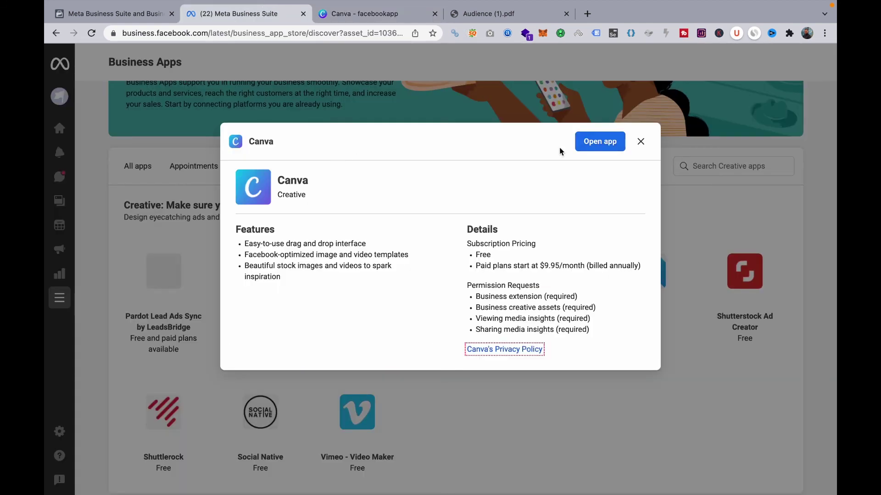
pyautogui.click(640, 142)
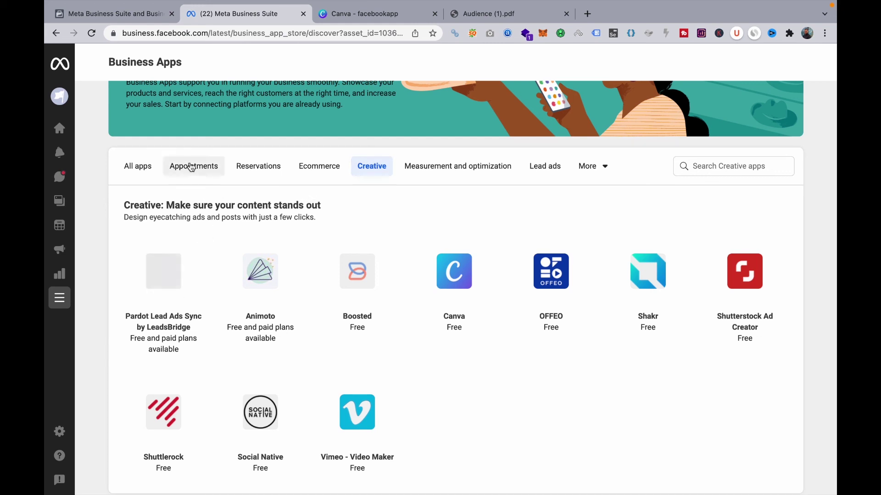
pyautogui.click(193, 166)
pyautogui.scroll(-2, 427, 334)
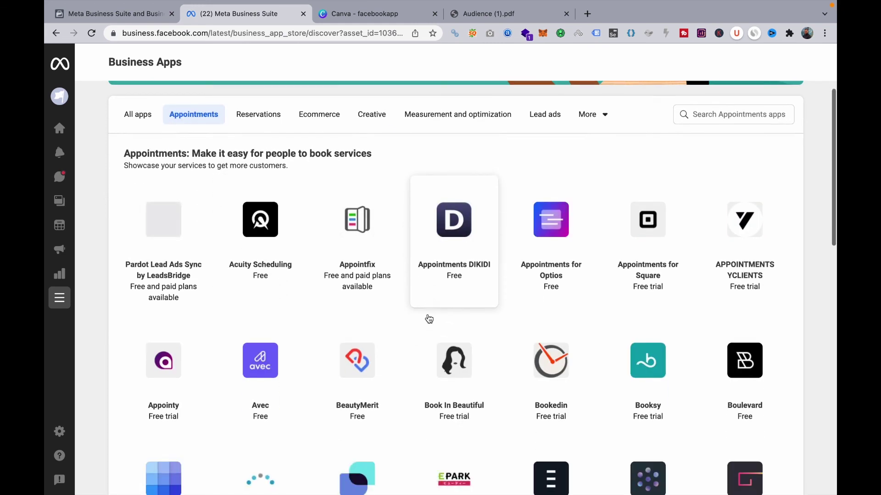
pyautogui.click(60, 249)
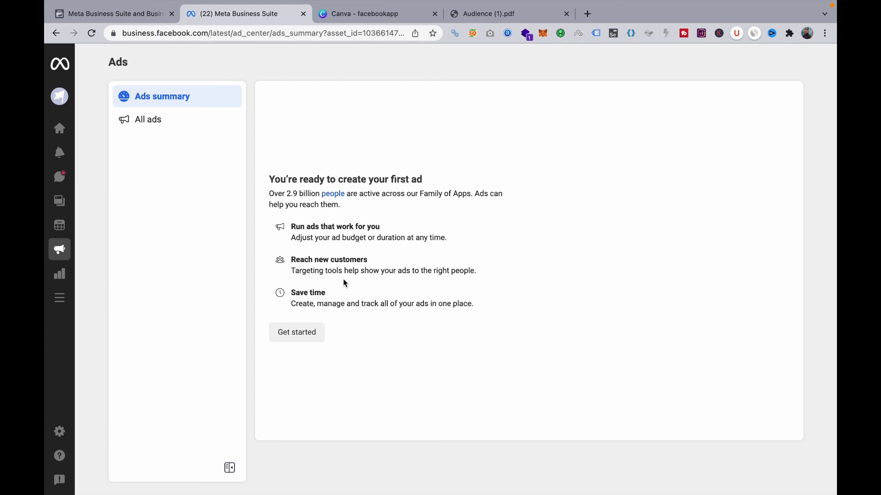
# Start a new ad, try Boost a post with its Instagram and Facebook post lists, then go back to the goal choices.
pyautogui.click(297, 332)
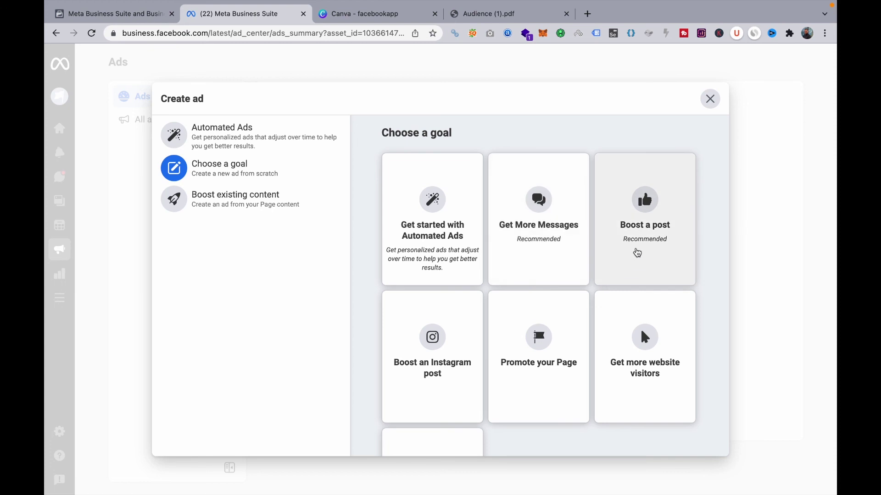
pyautogui.scroll(-2, 612, 236)
pyautogui.scroll(2, 614, 237)
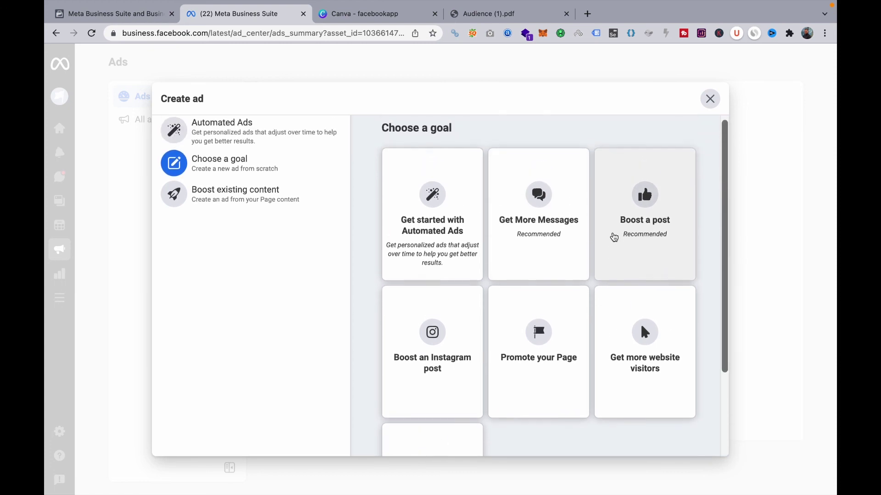
pyautogui.click(642, 251)
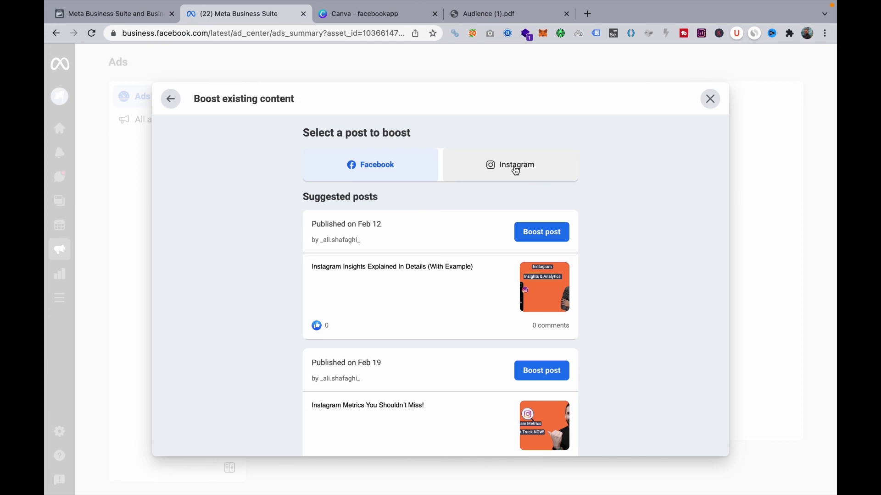
pyautogui.click(515, 170)
pyautogui.click(360, 177)
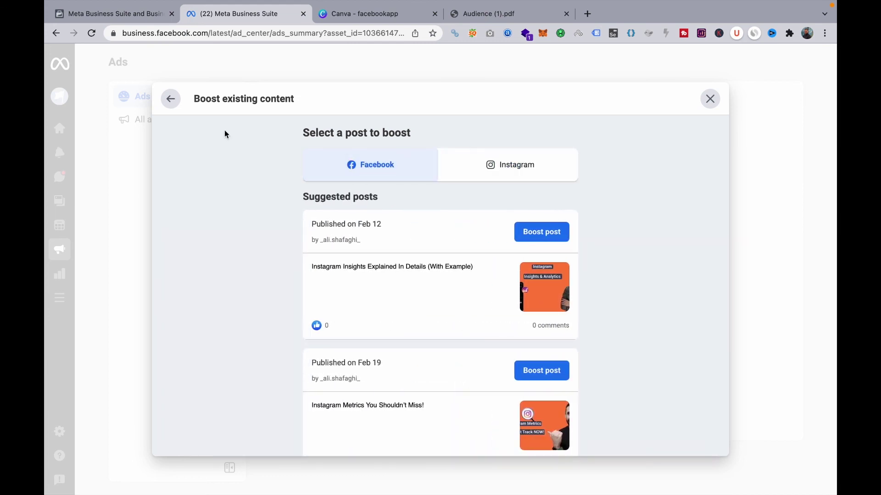
pyautogui.click(171, 99)
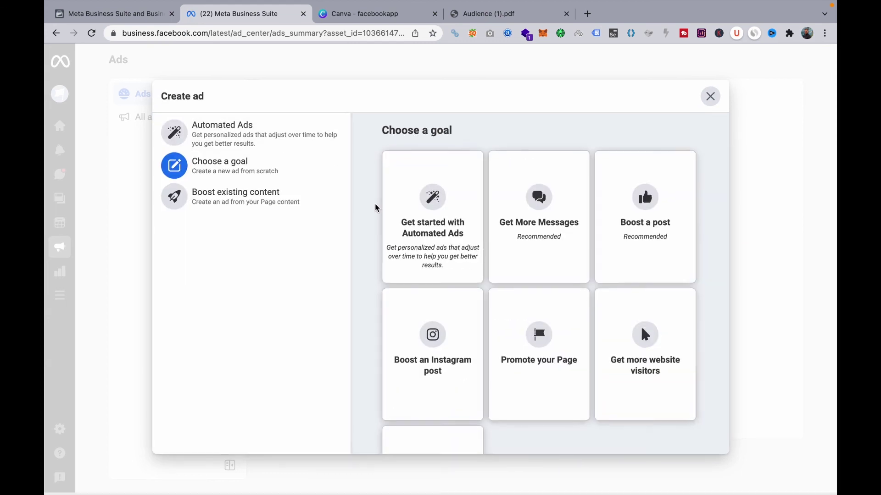
pyautogui.scroll(-1, 471, 310)
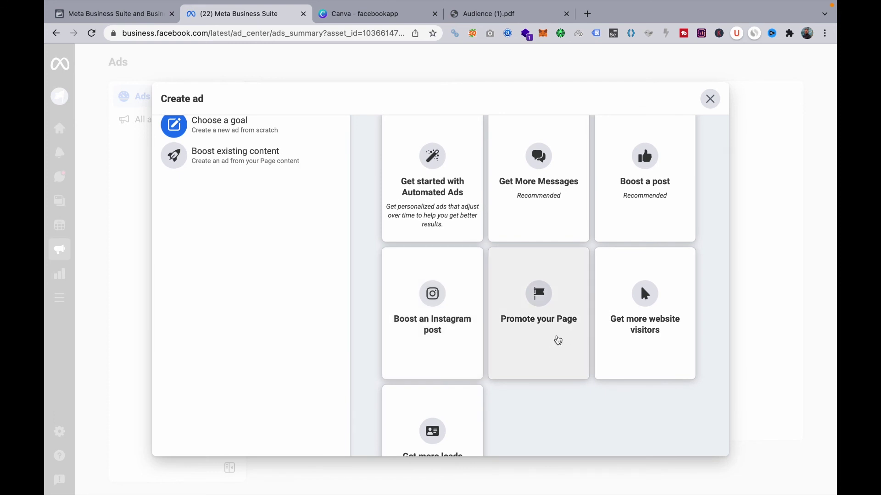
# Choose Promote your Page, bringing up the non-discrimination policy notice.
pyautogui.click(556, 339)
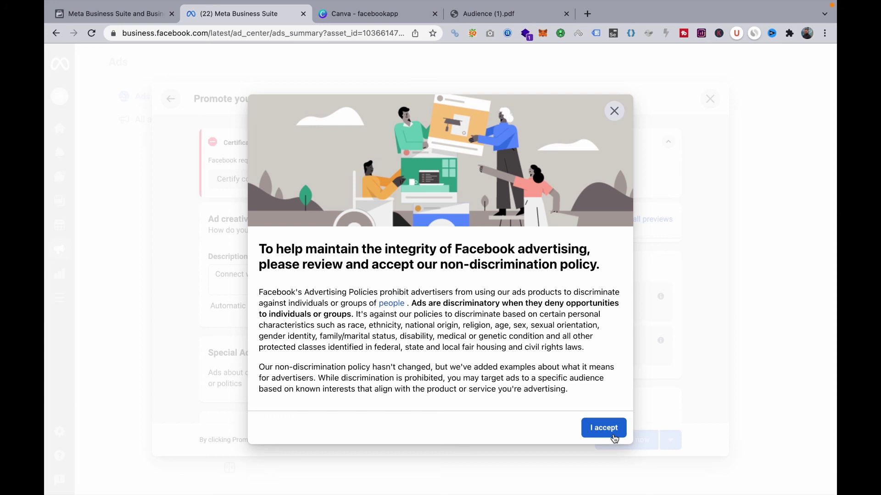
# Accept the non-discrimination policy, review the Promote your Page form, then close it unpromoted.
pyautogui.click(604, 429)
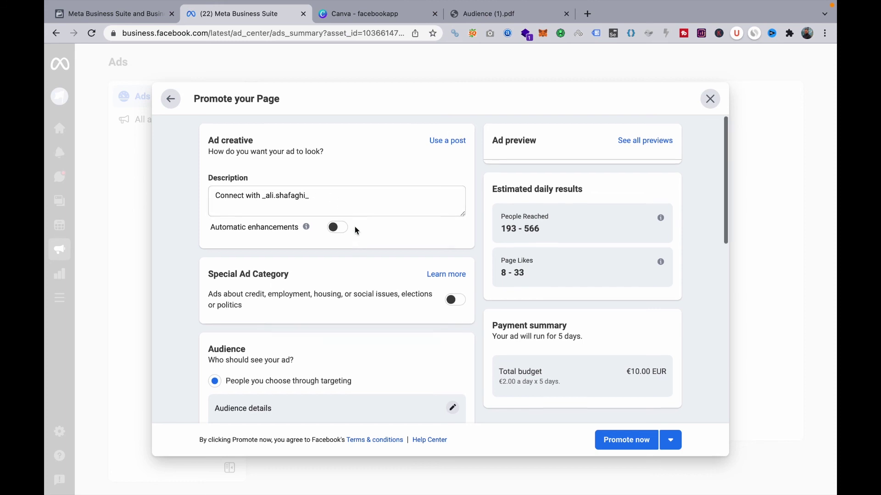
pyautogui.scroll(-2, 355, 231)
pyautogui.scroll(-1, 355, 231)
pyautogui.scroll(-3, 355, 230)
pyautogui.scroll(-3, 355, 231)
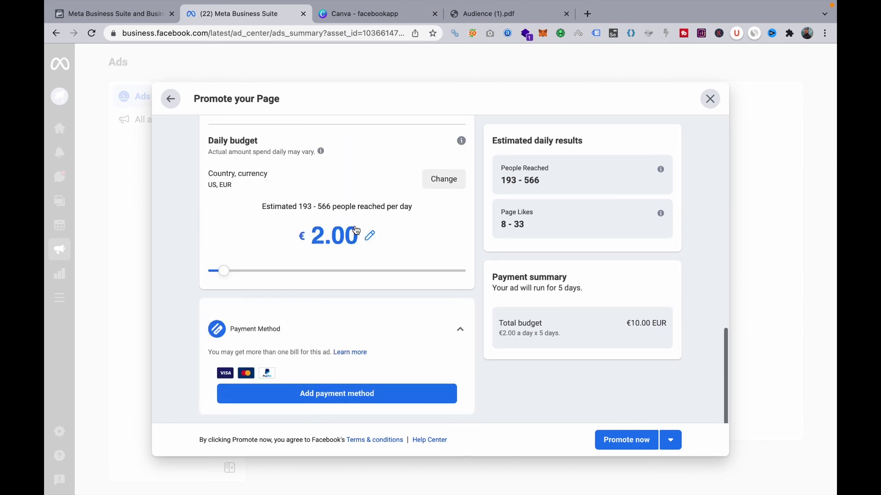
pyautogui.scroll(3, 314, 282)
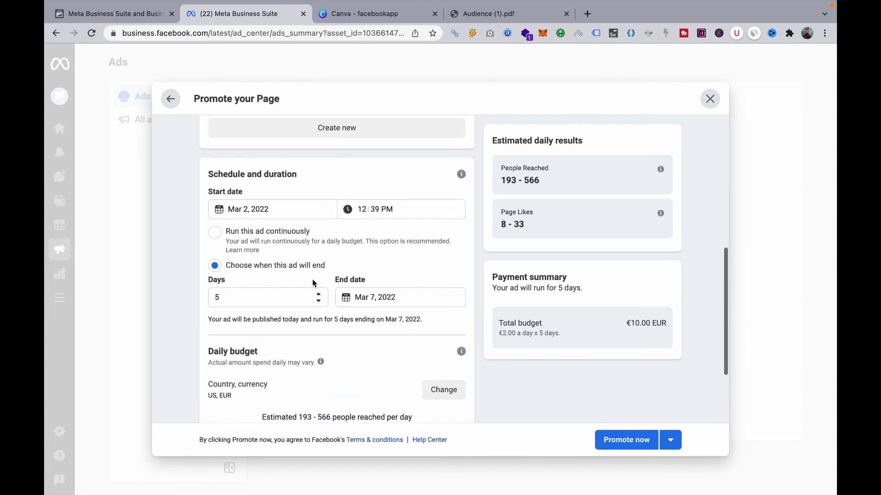
pyautogui.scroll(2, 185, 167)
pyautogui.click(710, 99)
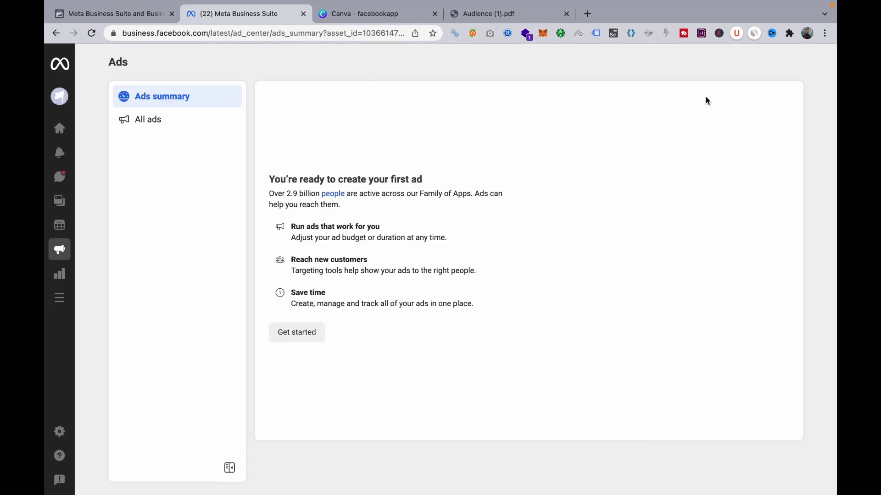